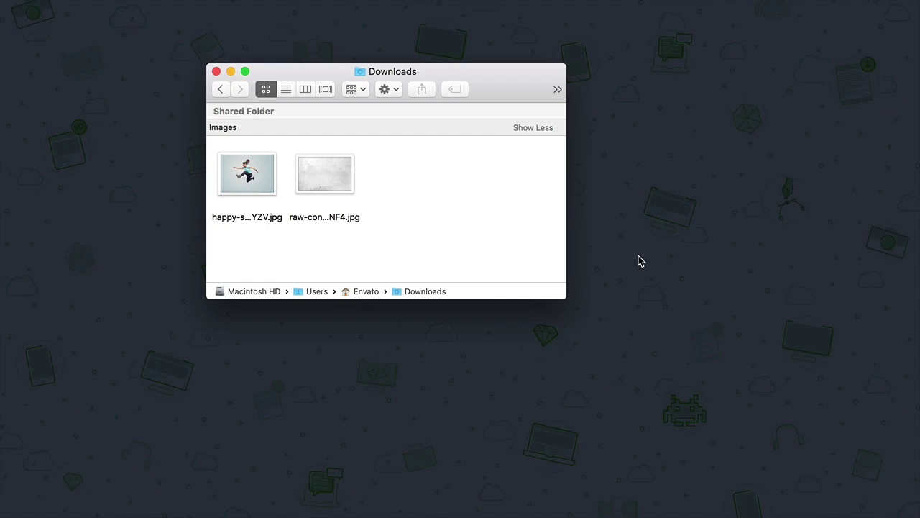
# Open the jumping-woman photo happy-s…YZV.jpg from Downloads in Photoshop.
pyautogui.click(257, 179)
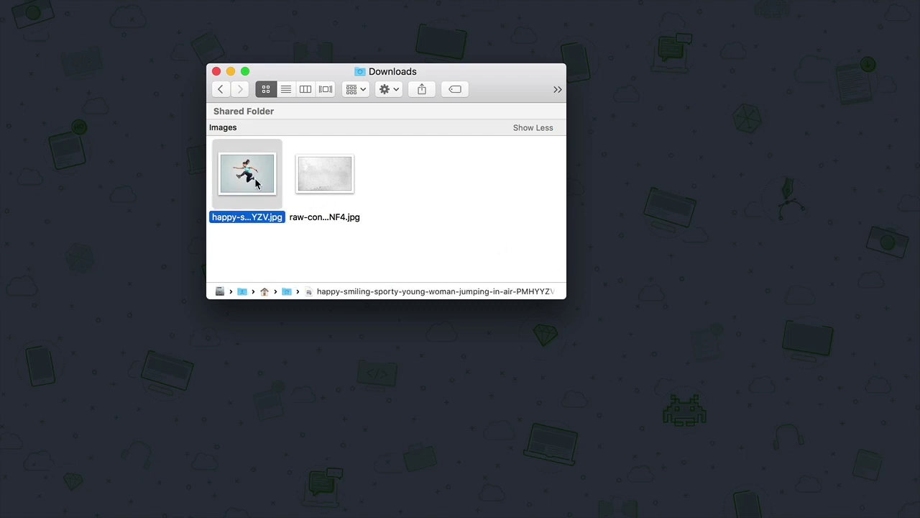
pyautogui.moveTo(256, 179); pyautogui.dragTo(369, 505)
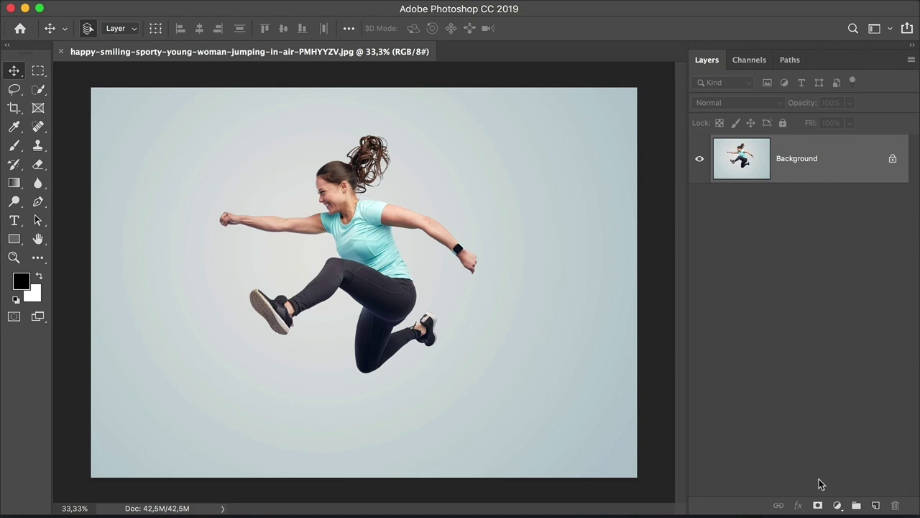
# Add a white layer mask to the Background photo layer, making it Layer 0.
pyautogui.click(817, 505)
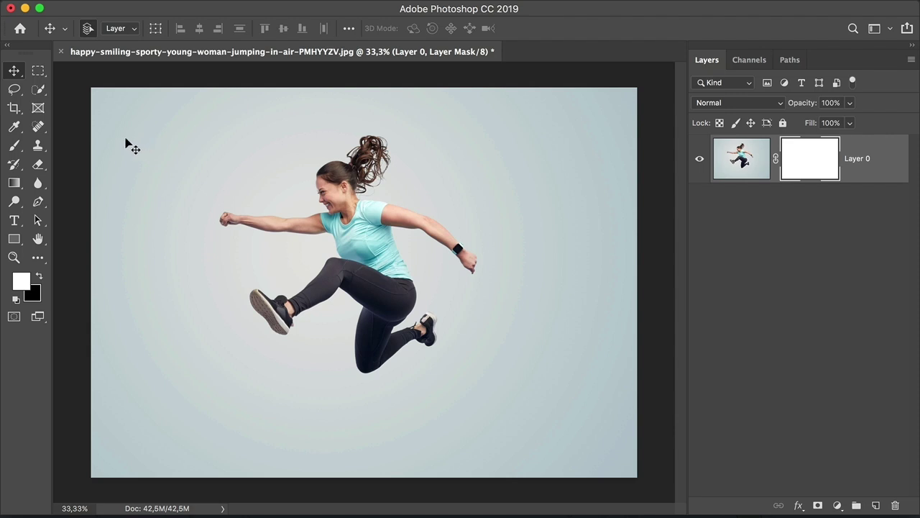
# Set up the Brush tool with a soft 97 px tip at 0% hardness.
pyautogui.press('b')
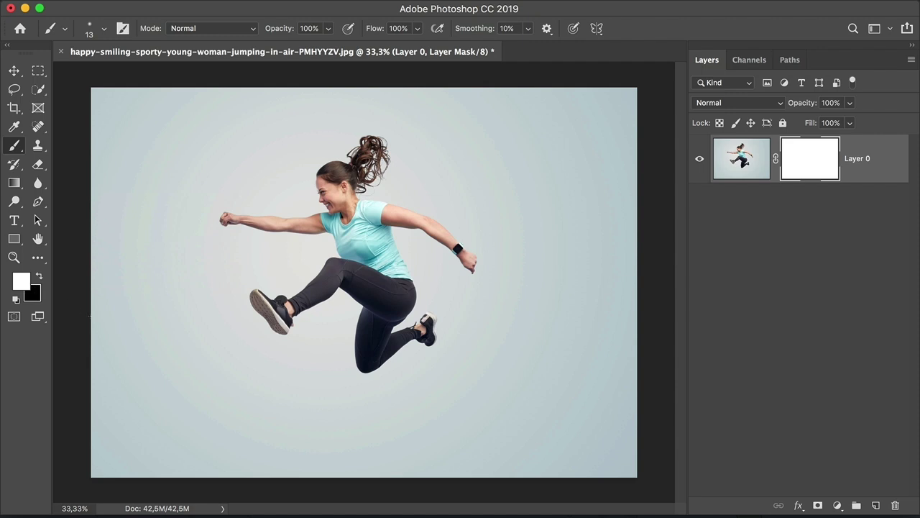
pyautogui.press('x')
pyautogui.press('x')
pyautogui.rightClick(200, 277)
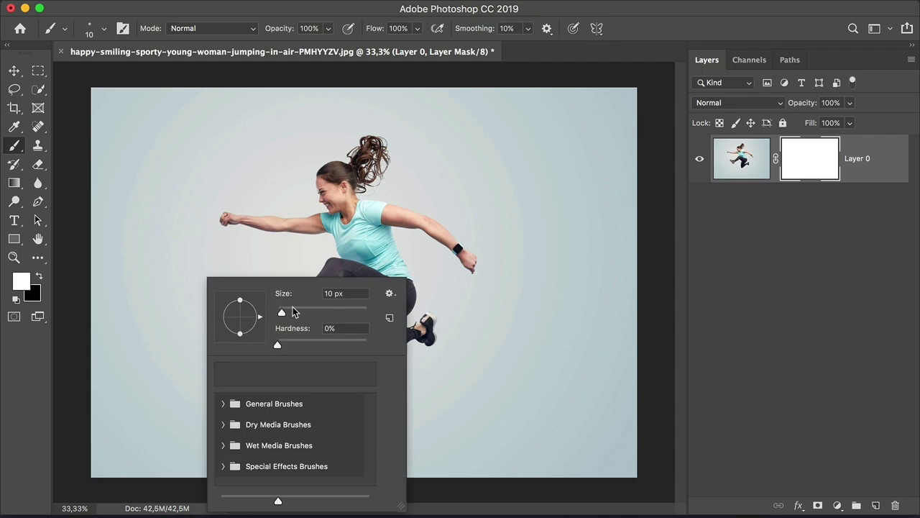
pyautogui.moveTo(295, 312); pyautogui.dragTo(311, 314)
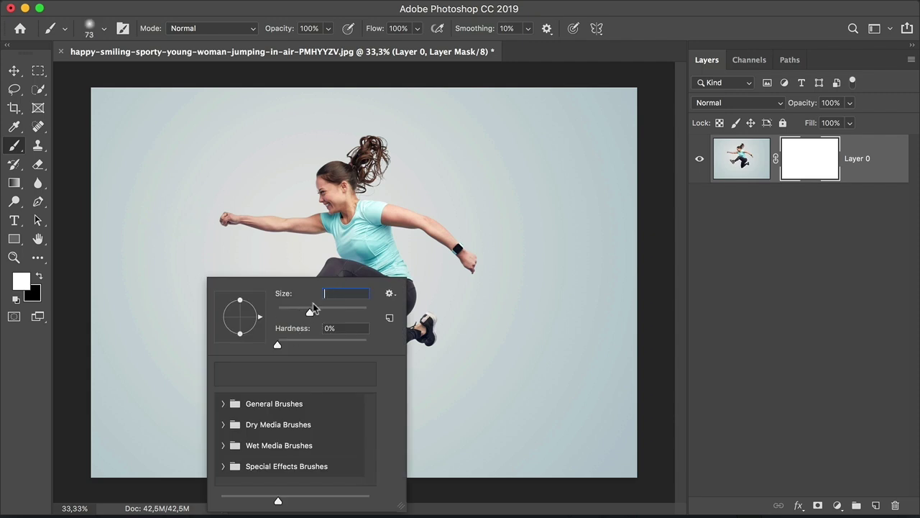
pyautogui.press('Return')
pyautogui.click(568, 191)
pyautogui.write('97')
pyautogui.click(806, 159)
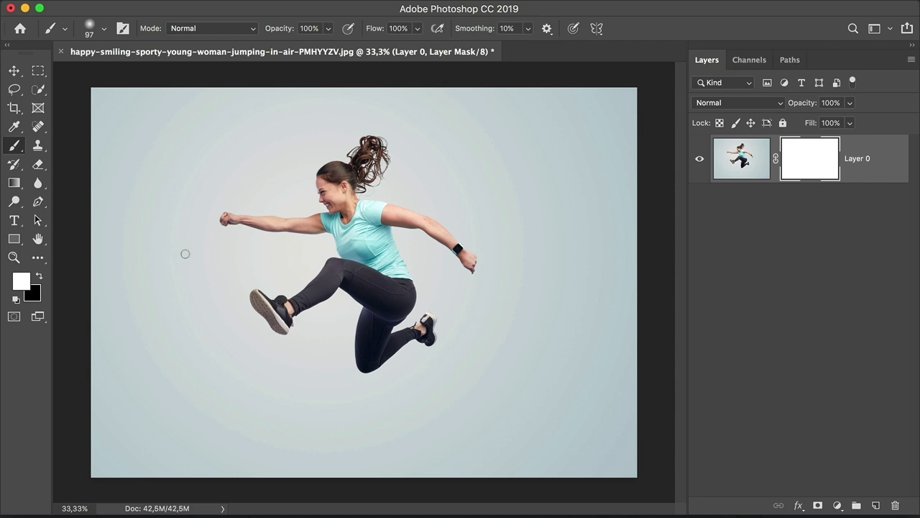
# Paint black on the mask left of the fist, restoring the fist with a 175 px white brush.
pyautogui.press('x')
pyautogui.moveTo(140, 185)
pyautogui.mouseDown()
pyautogui.moveTo(181, 176)
pyautogui.moveTo(126, 205)
pyautogui.moveTo(189, 180)
pyautogui.moveTo(152, 208)
pyautogui.moveTo(144, 230)
pyautogui.moveTo(209, 206)
pyautogui.moveTo(251, 206)
pyautogui.moveTo(229, 235)
pyautogui.moveTo(245, 243)
pyautogui.moveTo(302, 226)
pyautogui.mouseUp()
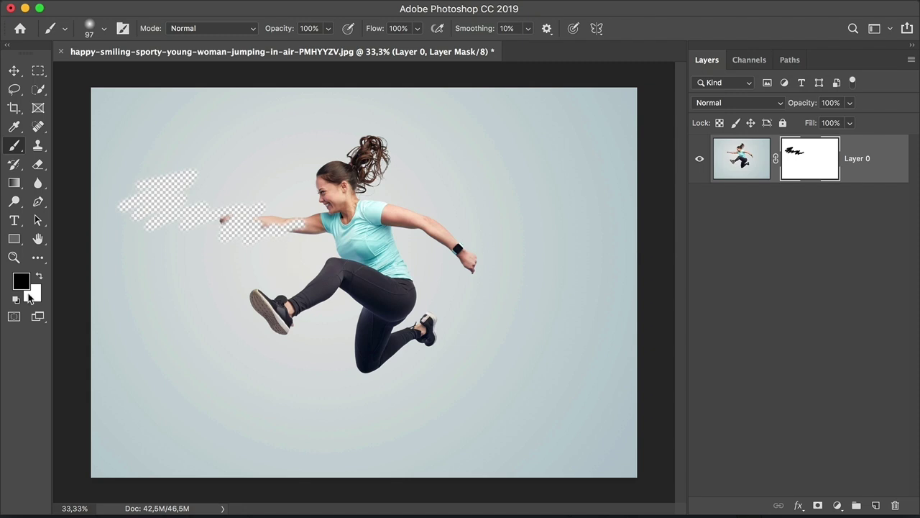
pyautogui.press('x')
pyautogui.press(']')
pyautogui.press(']')
pyautogui.press(']')
pyautogui.press(']')
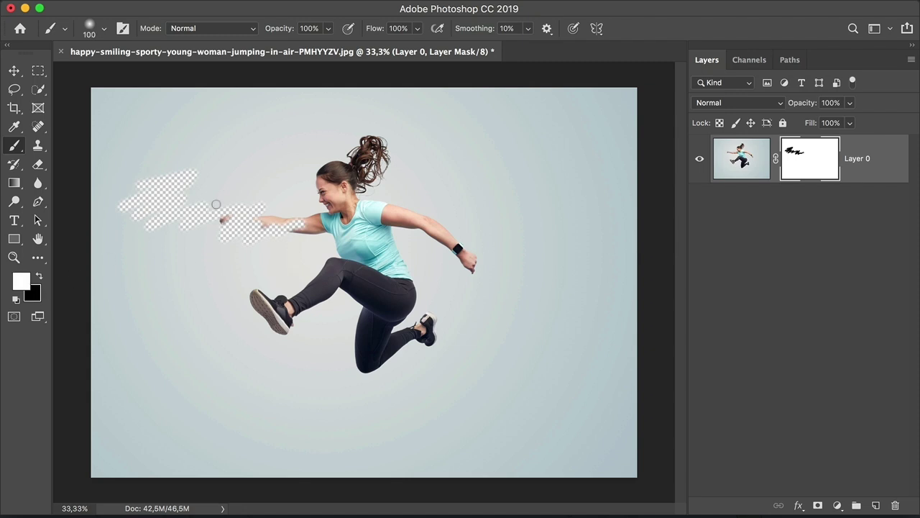
pyautogui.moveTo(207, 212)
pyautogui.mouseDown()
pyautogui.moveTo(270, 211)
pyautogui.moveTo(255, 257)
pyautogui.moveTo(309, 214)
pyautogui.moveTo(222, 257)
pyautogui.moveTo(207, 210)
pyautogui.moveTo(171, 209)
pyautogui.moveTo(148, 169)
pyautogui.moveTo(189, 181)
pyautogui.mouseUp()
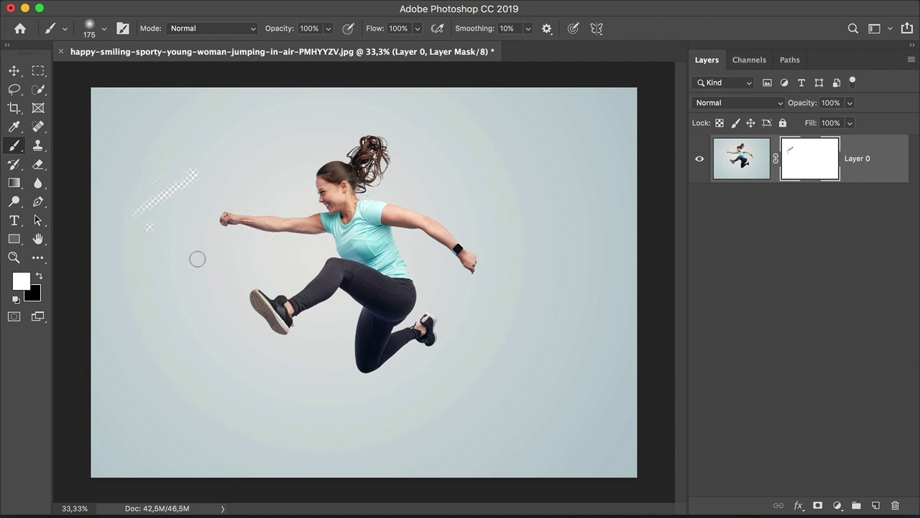
pyautogui.press('x')
pyautogui.moveTo(197, 258)
pyautogui.mouseDown()
pyautogui.moveTo(201, 169)
pyautogui.moveTo(231, 215)
pyautogui.mouseUp()
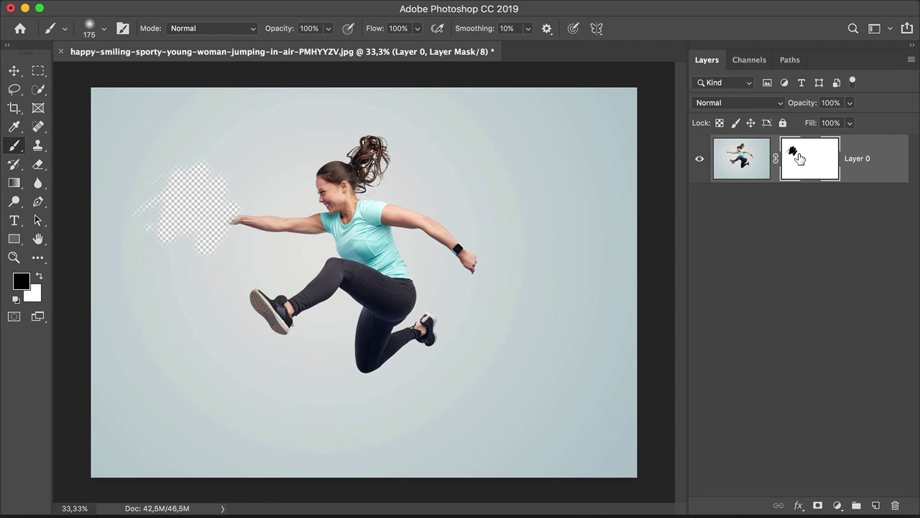
# Viewing the mask alone, paint black with a 400 px brush over the woman's head, torso and leg.
pyautogui.keyDown('alt'); pyautogui.click(800, 158); pyautogui.keyUp('alt')
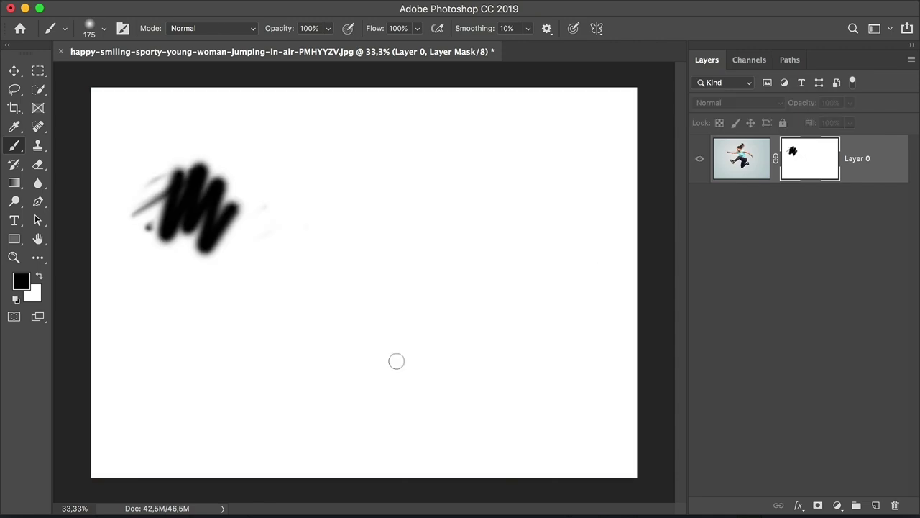
pyautogui.moveTo(243, 197)
pyautogui.mouseDown()
pyautogui.moveTo(222, 256)
pyautogui.moveTo(250, 254)
pyautogui.moveTo(248, 194)
pyautogui.moveTo(251, 246)
pyautogui.moveTo(282, 261)
pyautogui.mouseUp()
pyautogui.press(']')
pyautogui.press(']')
pyautogui.press(']')
pyautogui.press(']')
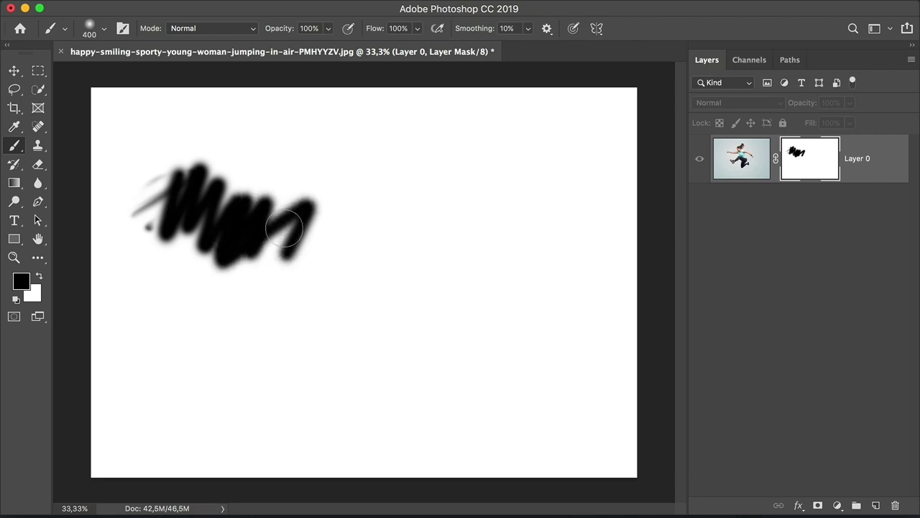
pyautogui.moveTo(383, 169)
pyautogui.mouseDown()
pyautogui.moveTo(277, 214)
pyautogui.moveTo(301, 231)
pyautogui.moveTo(296, 264)
pyautogui.moveTo(321, 274)
pyautogui.moveTo(293, 293)
pyautogui.mouseUp()
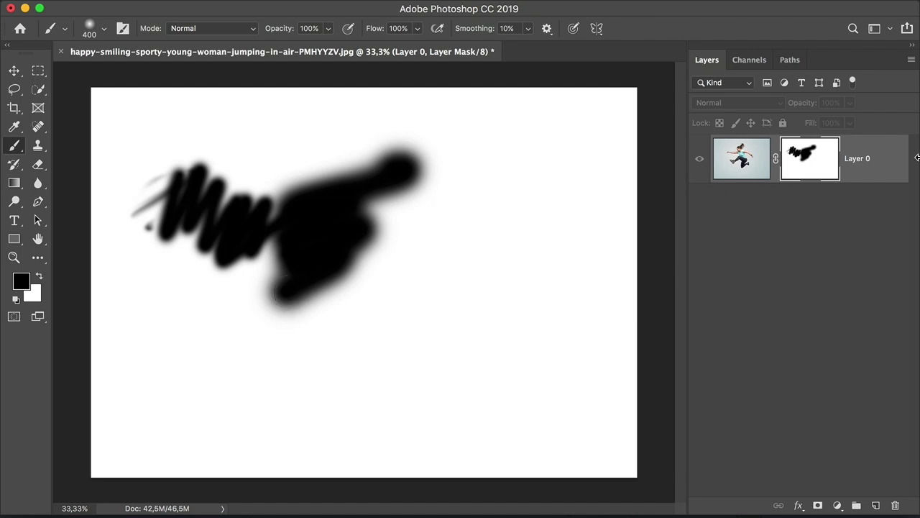
pyautogui.keyDown('alt'); pyautogui.click(801, 159); pyautogui.keyUp('alt')
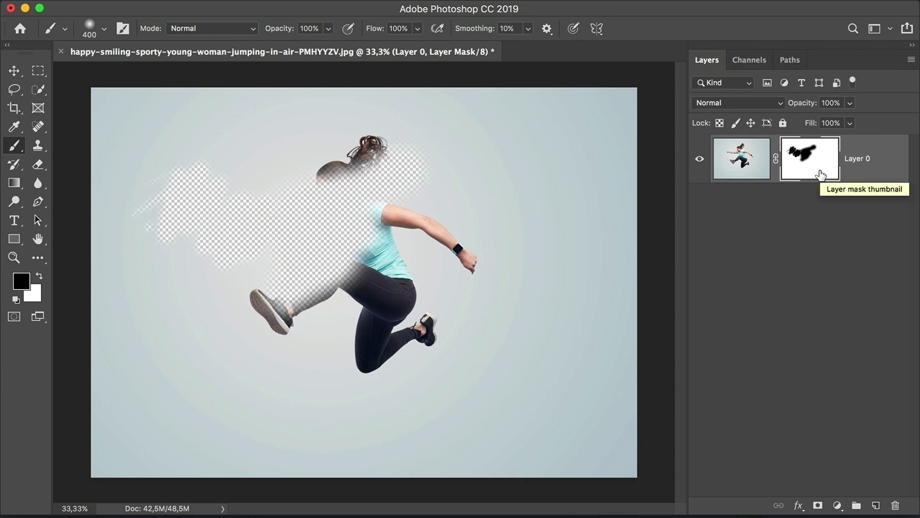
# Delete Layer 0's mask without applying it, undoing an accidental Apply first.
pyautogui.moveTo(821, 174); pyautogui.dragTo(895, 506)
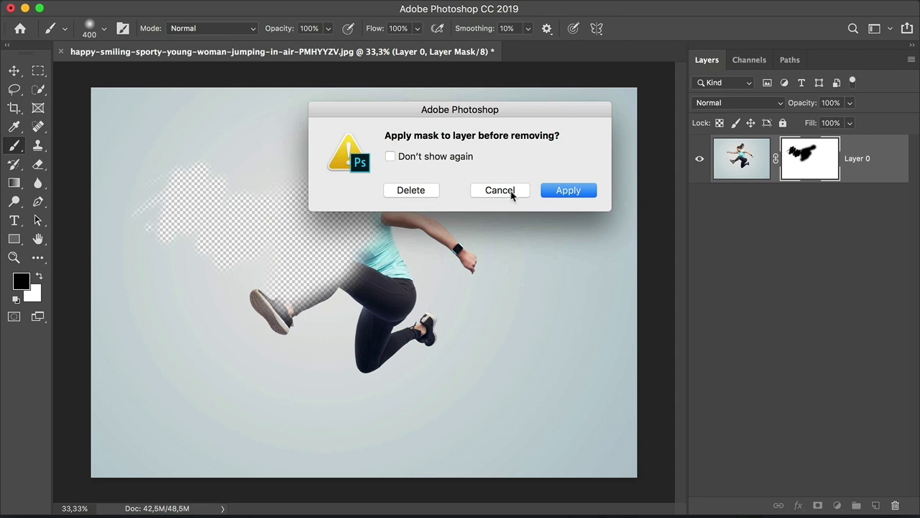
pyautogui.click(561, 192)
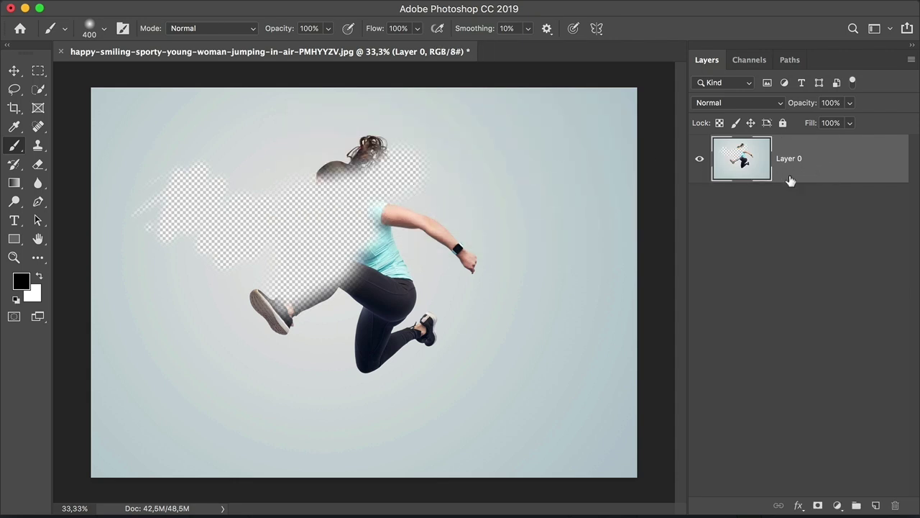
pyautogui.press('cmd+z')
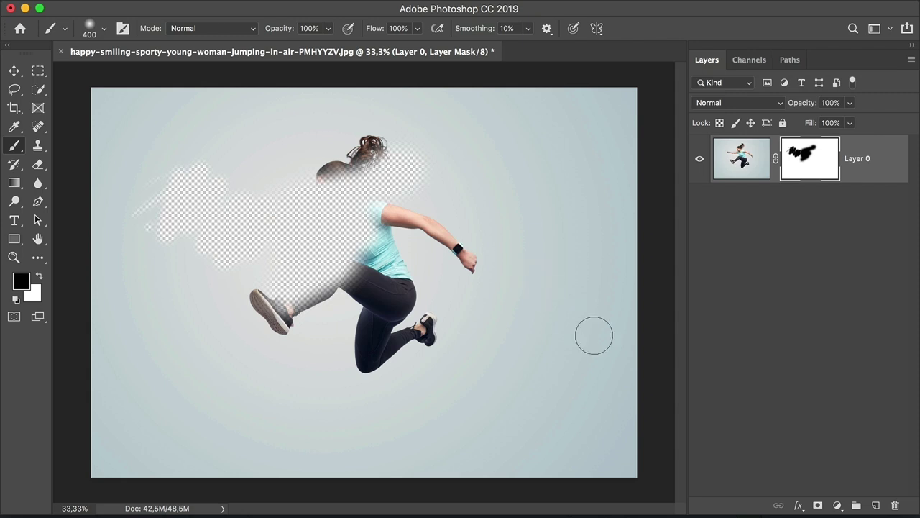
pyautogui.click(895, 505)
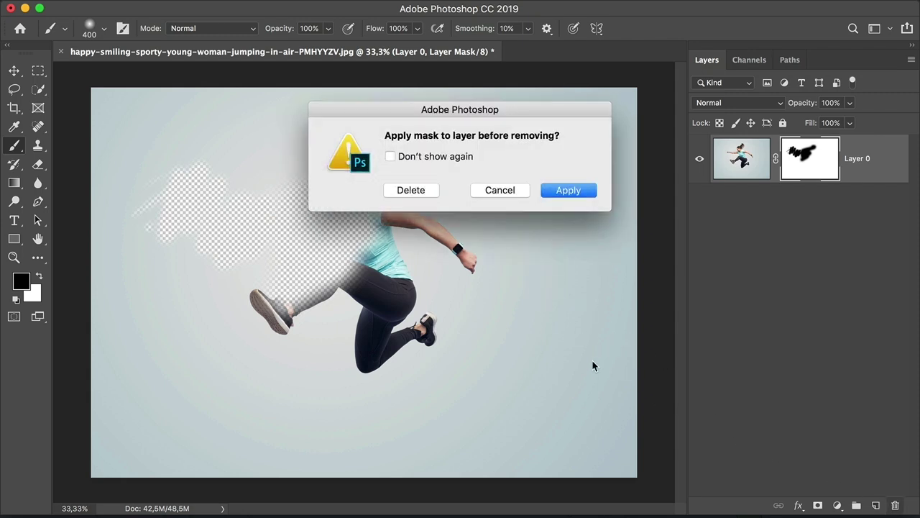
pyautogui.click(395, 190)
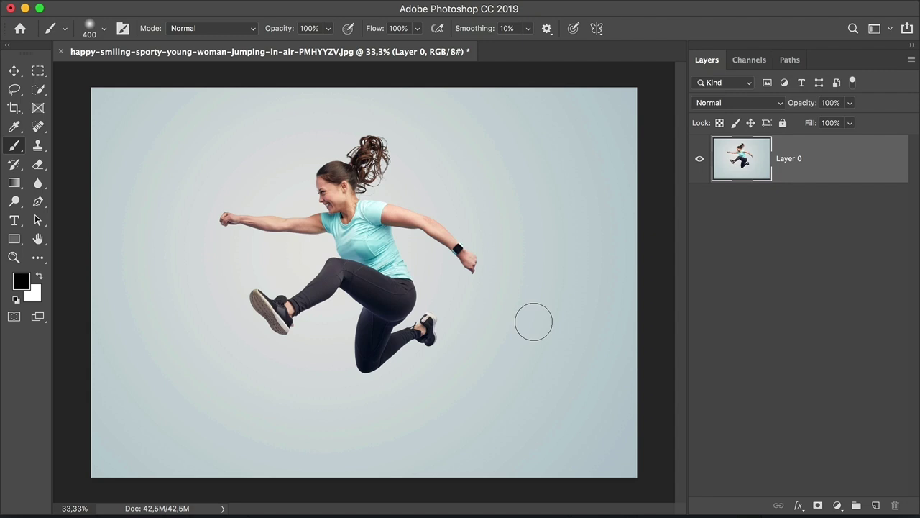
# Close the photo without saving and open the concrete wall image from Downloads.
pyautogui.click(61, 51)
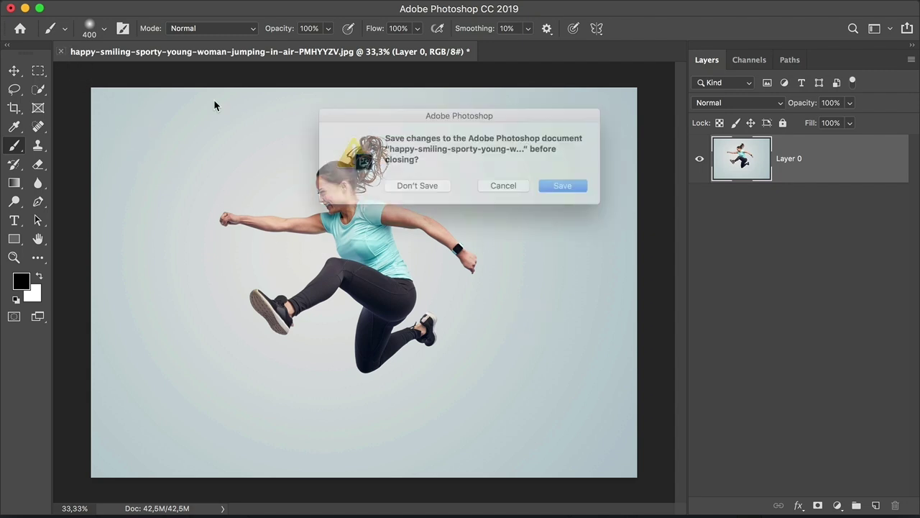
pyautogui.click(424, 192)
pyautogui.click(285, 503)
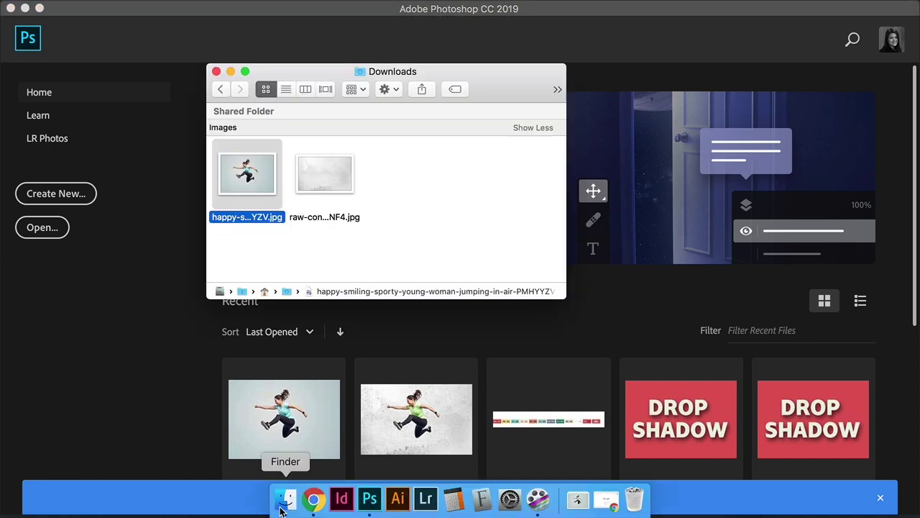
pyautogui.moveTo(325, 168); pyautogui.dragTo(369, 503)
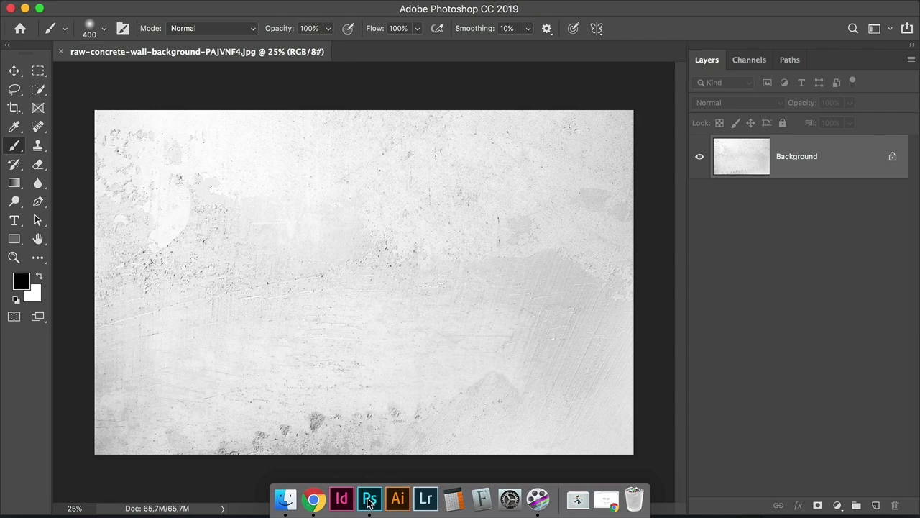
# Place the jumping-woman photo into the wall image, scaled up to fill the canvas.
pyautogui.click(286, 500)
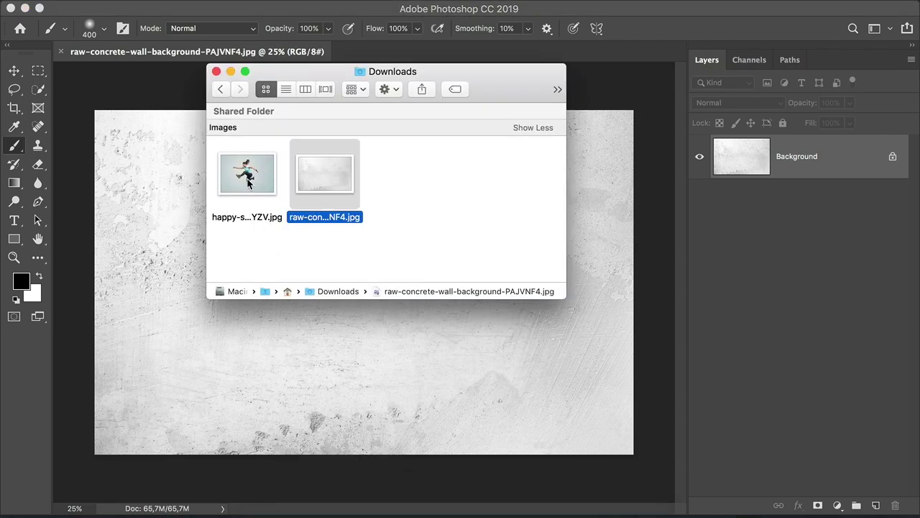
pyautogui.moveTo(248, 180); pyautogui.dragTo(340, 345)
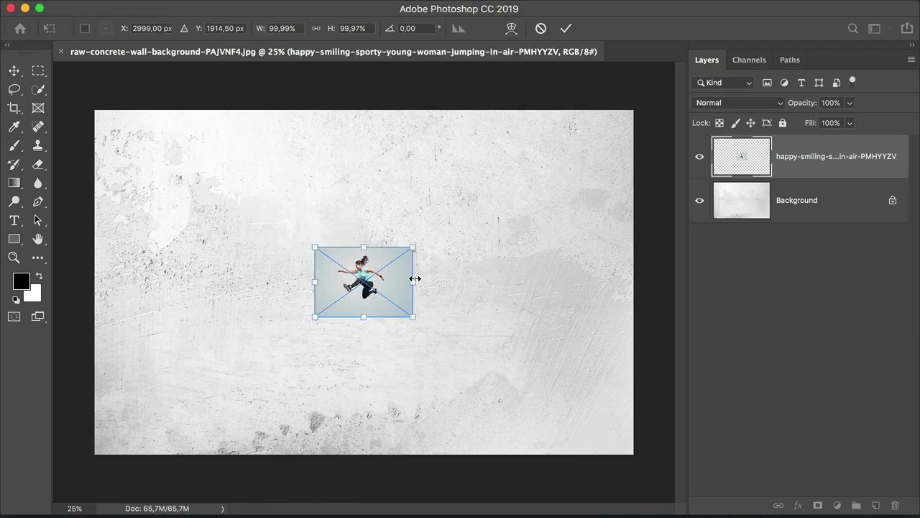
pyautogui.moveTo(413, 278); pyautogui.dragTo(628, 238)
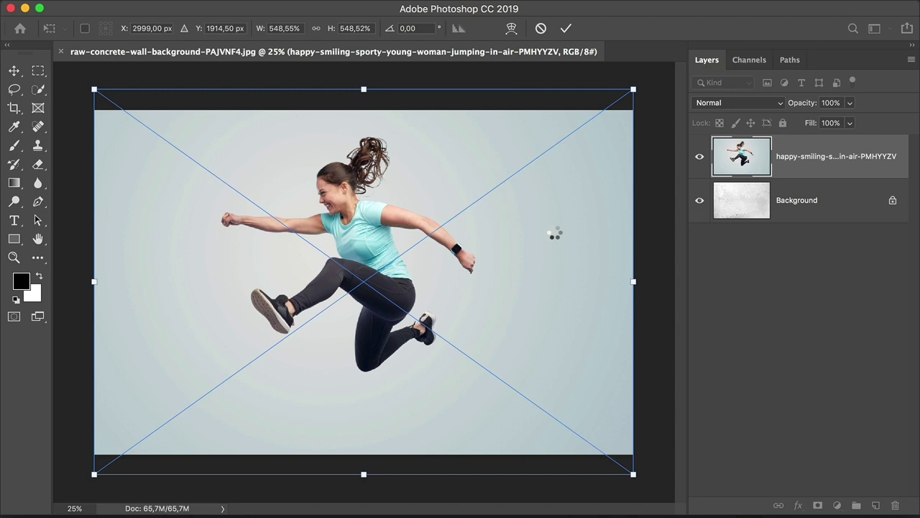
pyautogui.press('Return')
pyautogui.press('b')
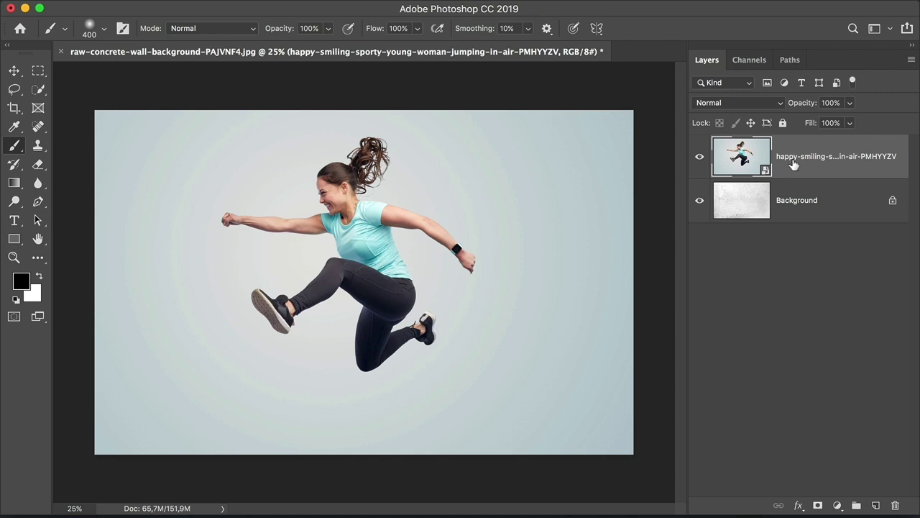
# Add a blank white layer mask to the placed happy-smiling woman layer.
pyautogui.click(818, 506)
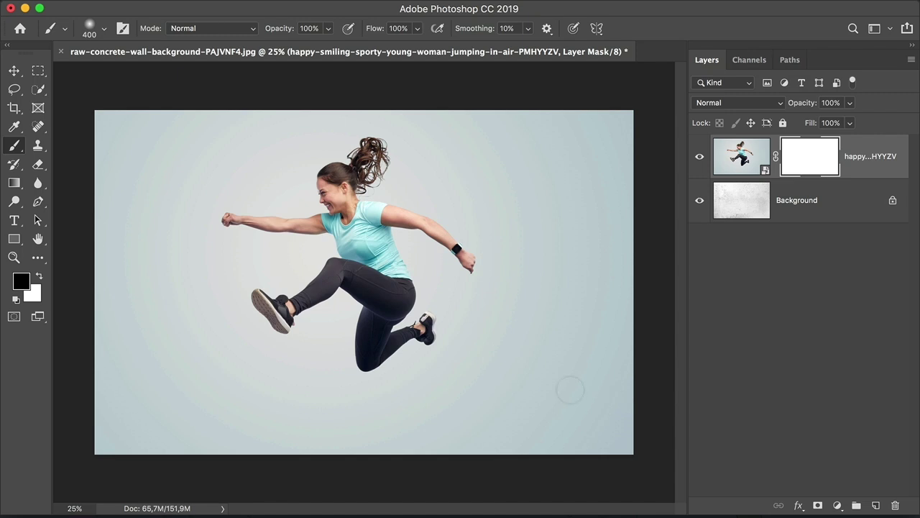
# Select the grey backdrop around the woman with the Magic Wand using Point Sample.
pyautogui.click(35, 91)
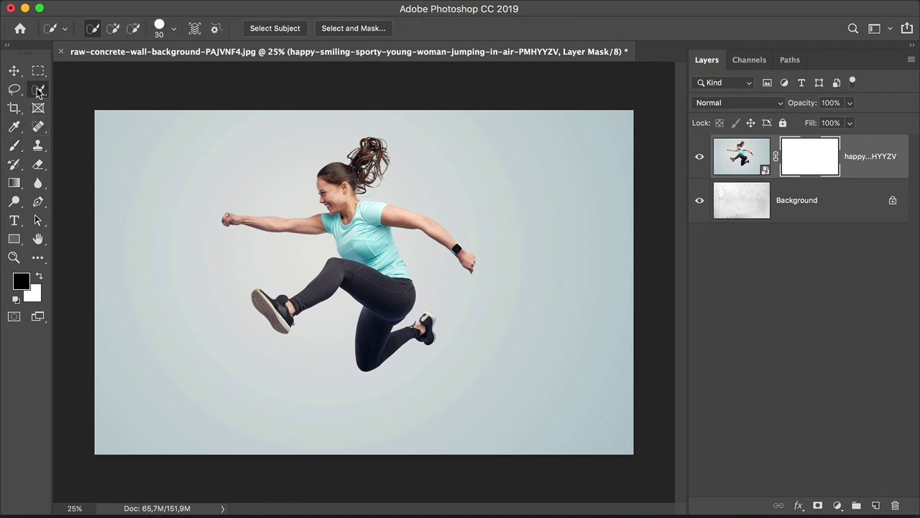
pyautogui.click(38, 92)
pyautogui.click(66, 101)
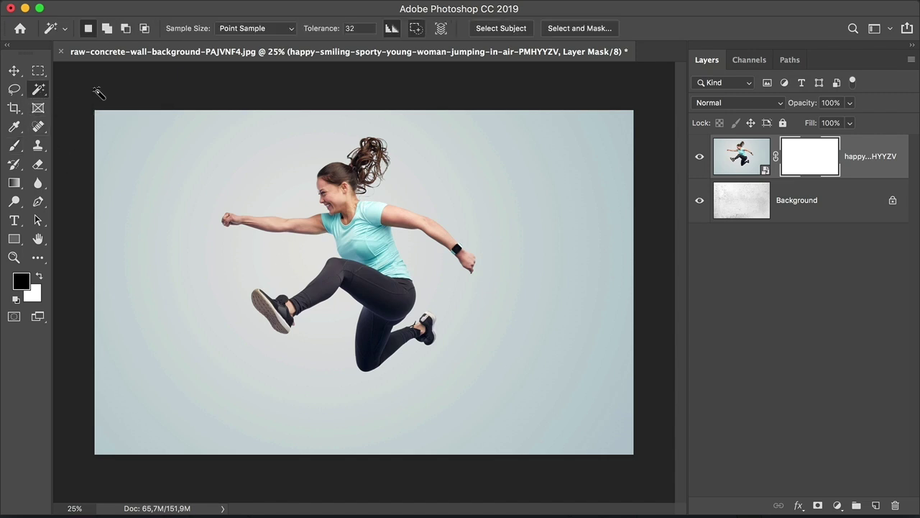
pyautogui.click(232, 29)
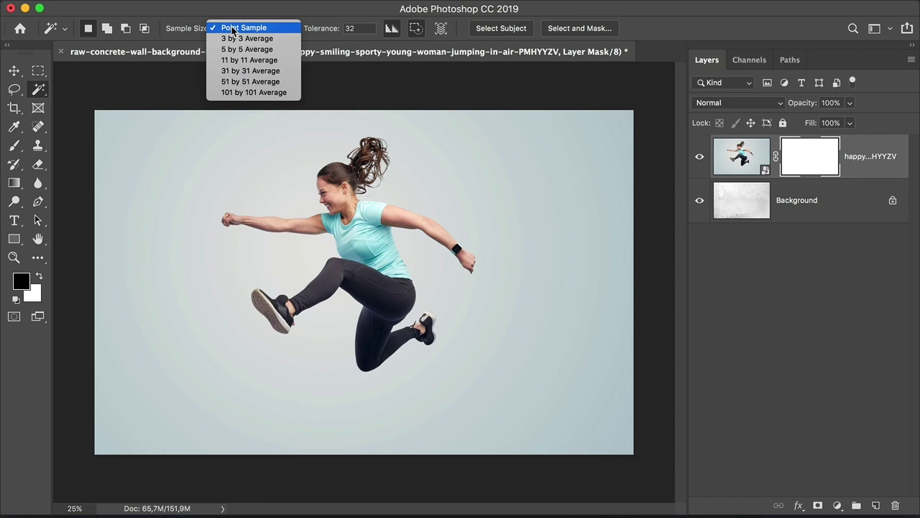
pyautogui.click(243, 29)
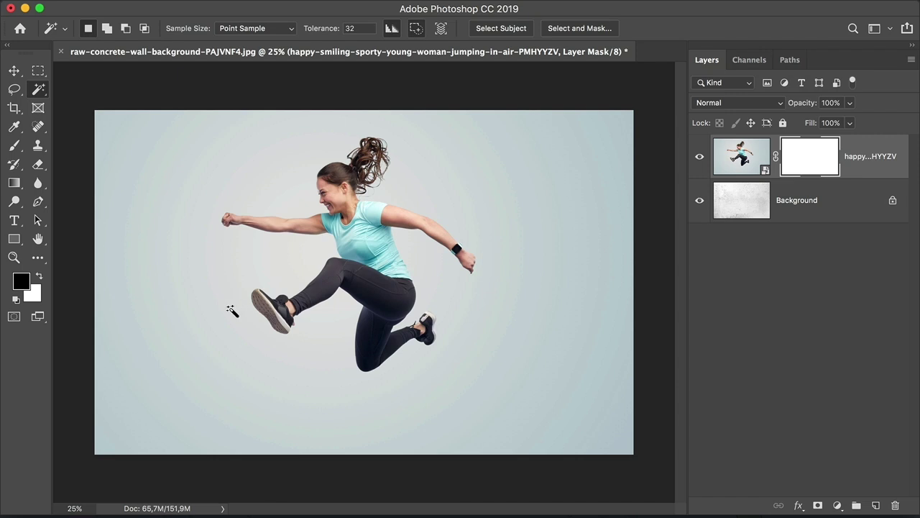
pyautogui.click(181, 346)
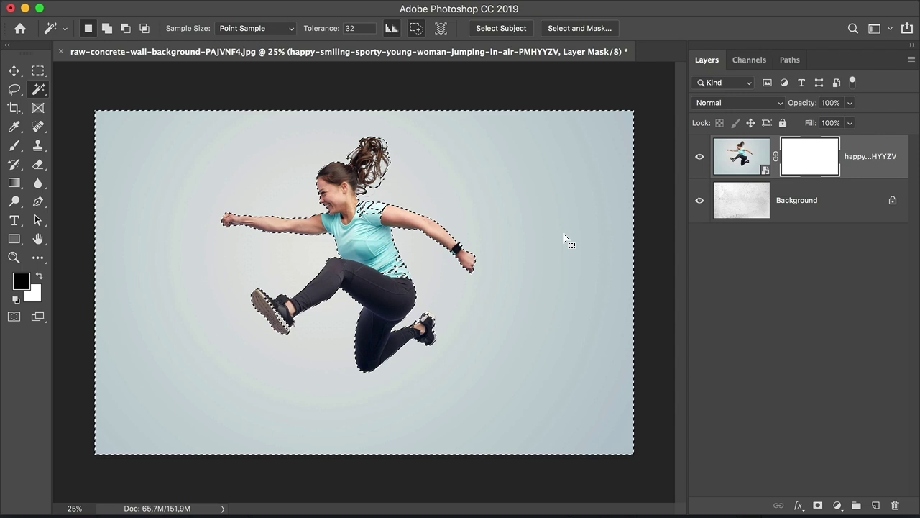
# Fill the backdrop selection with black on the layer mask, then deselect.
pyautogui.hotkey('alt', 'BackSpace')
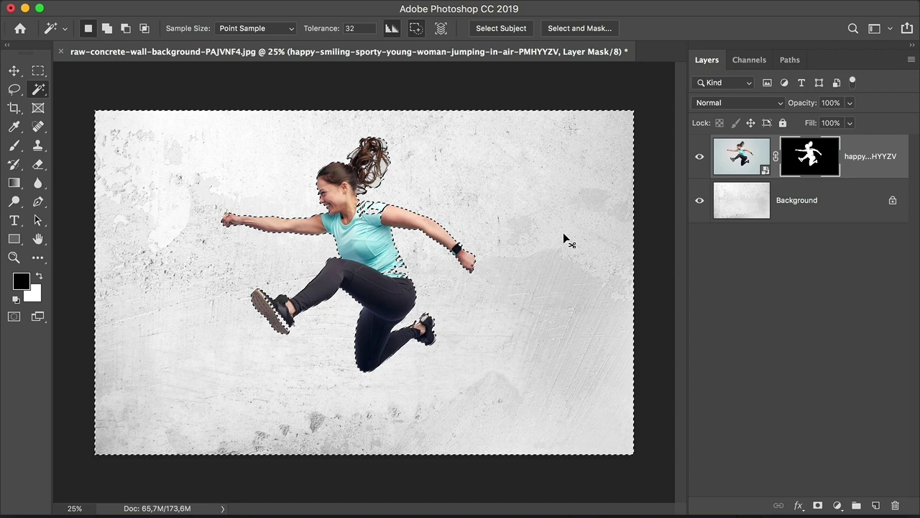
pyautogui.hotkey('ctrl', 'd')
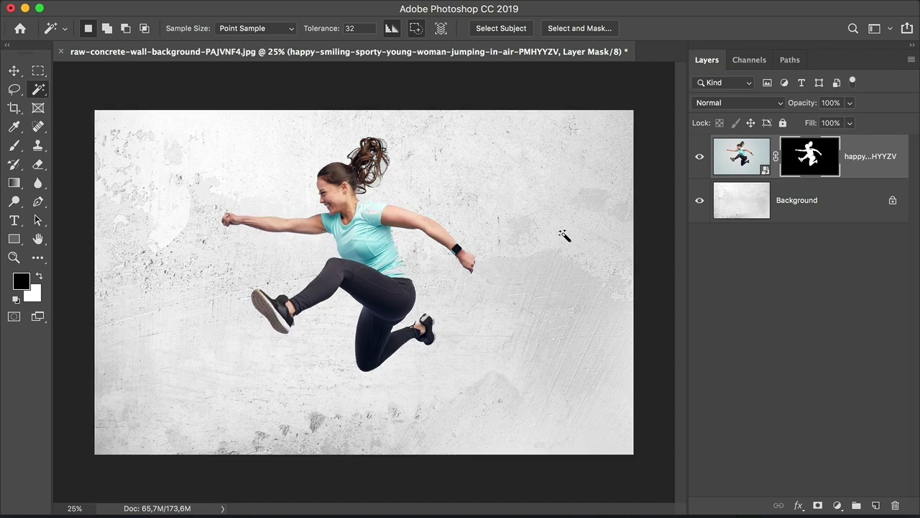
# Zoom in to 100% on the woman's shirt and shoulder.
pyautogui.press('z')
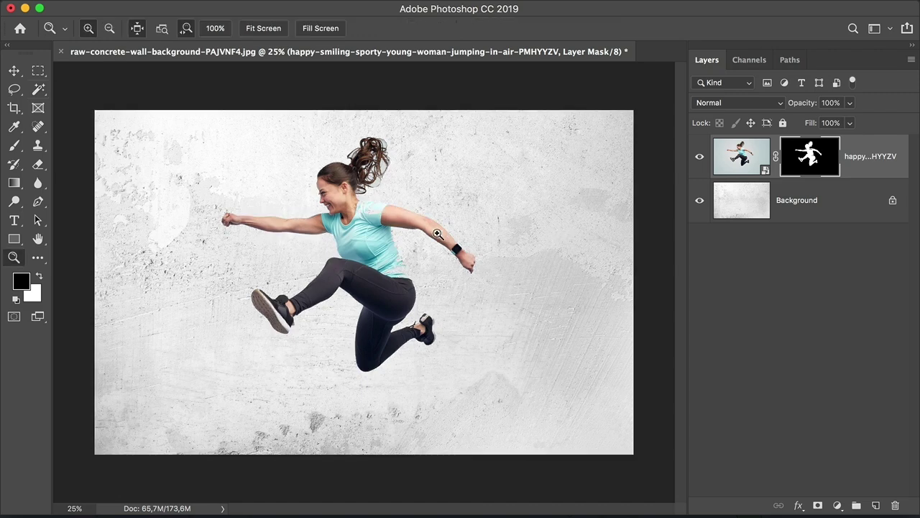
pyautogui.click(368, 222)
pyautogui.click(370, 215)
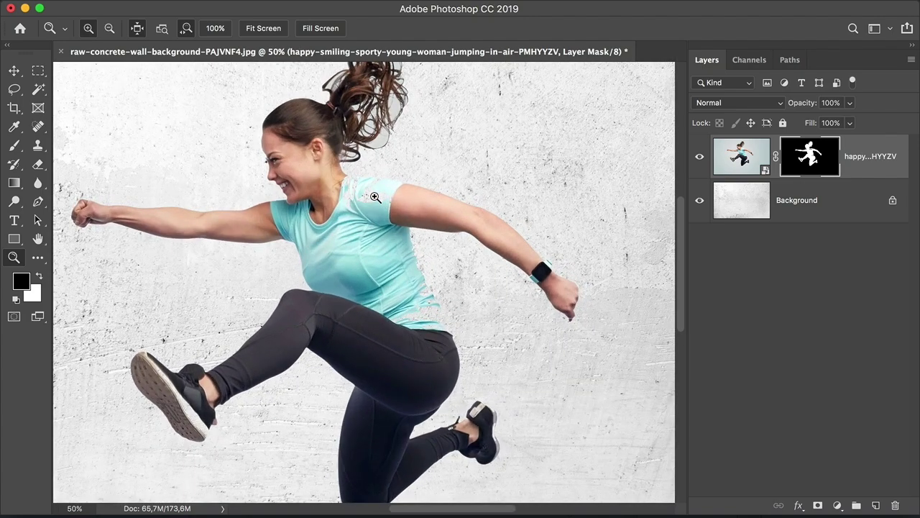
pyautogui.click(372, 209)
pyautogui.click(375, 197)
pyautogui.scroll(3, 374, 200)
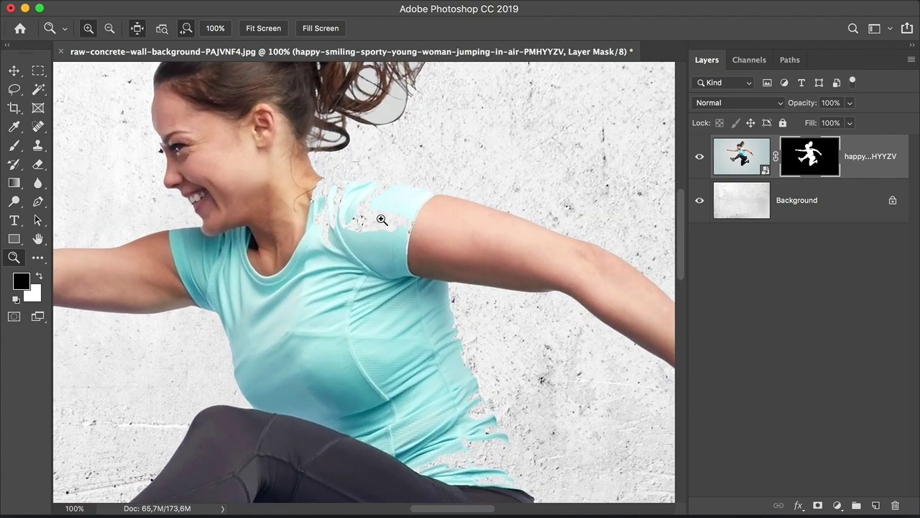
# Paint a mask stroke over the shoulder, then set the brush to 87 px with 88% hardness.
pyautogui.press('b')
pyautogui.press('[')
pyautogui.press('[')
pyautogui.press('[')
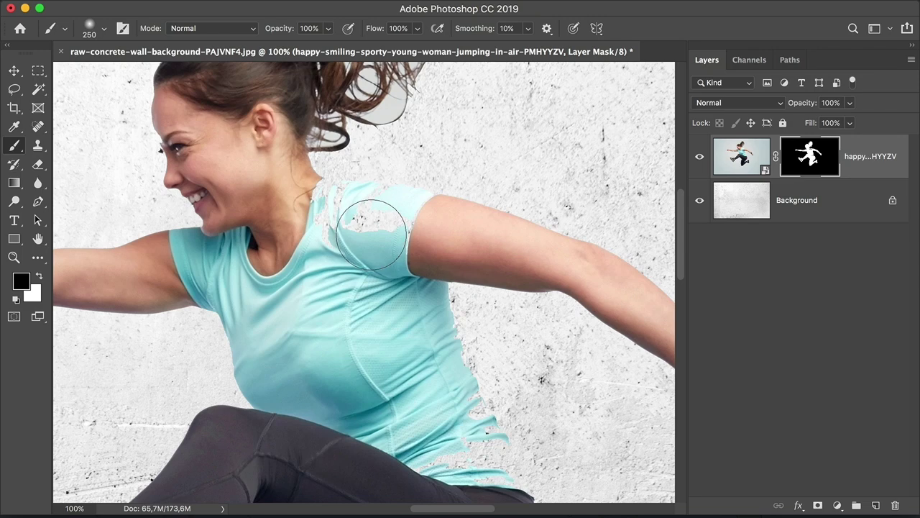
pyautogui.moveTo(369, 216); pyautogui.dragTo(384, 224)
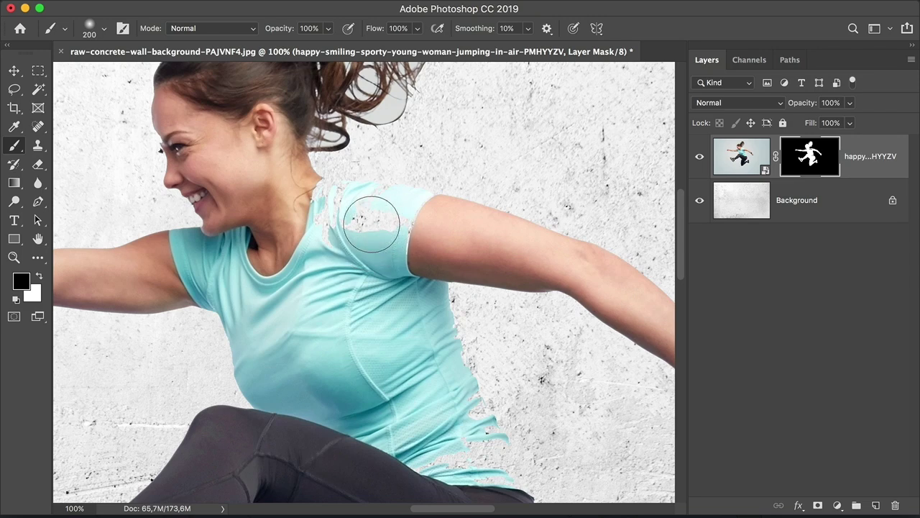
pyautogui.rightClick(381, 223)
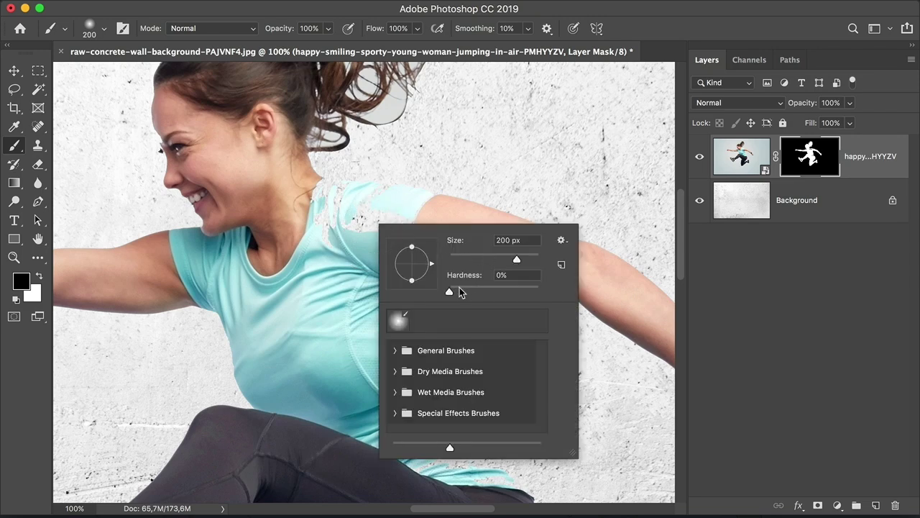
pyautogui.moveTo(451, 292); pyautogui.dragTo(529, 291)
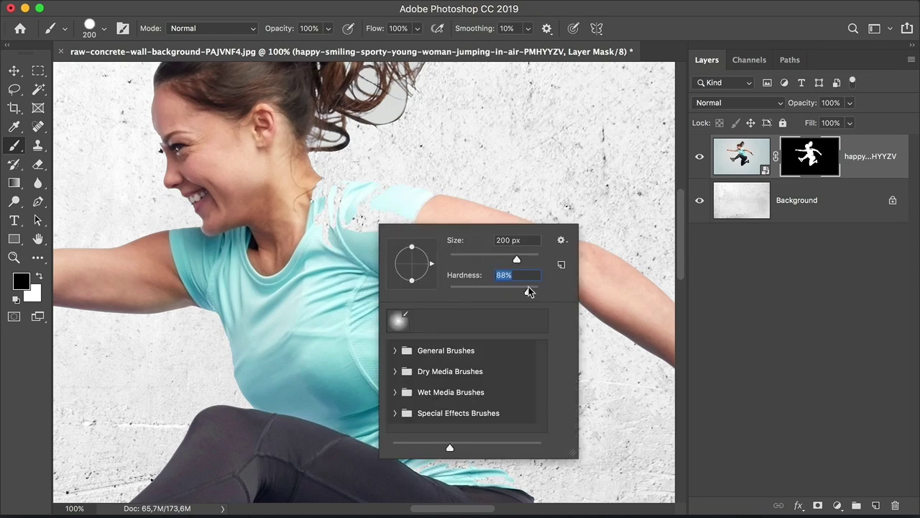
pyautogui.click(476, 258)
pyautogui.press('Return')
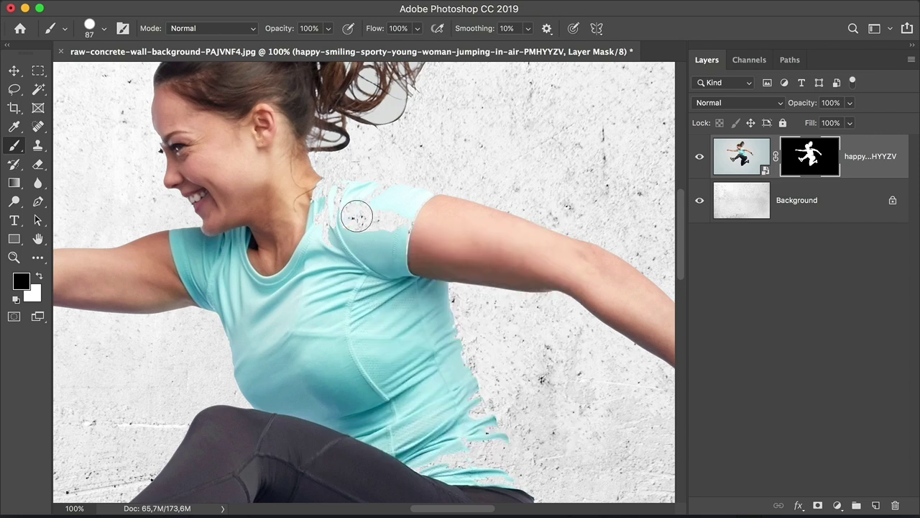
# Paint white on the mask to restore the missing patches of the shirt's shoulder.
pyautogui.press('x')
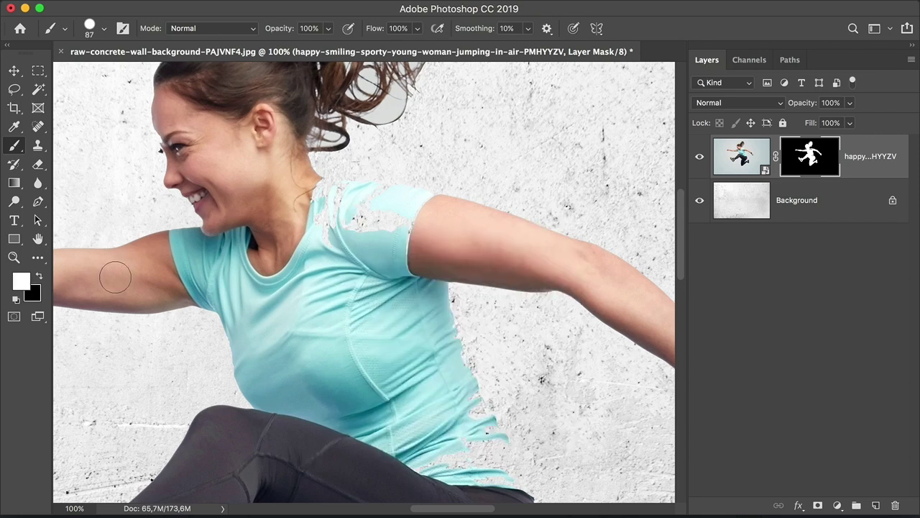
pyautogui.moveTo(386, 219)
pyautogui.mouseDown()
pyautogui.moveTo(359, 228)
pyautogui.moveTo(413, 225)
pyautogui.moveTo(397, 264)
pyautogui.moveTo(423, 208)
pyautogui.moveTo(299, 209)
pyautogui.moveTo(368, 217)
pyautogui.moveTo(311, 243)
pyautogui.moveTo(320, 258)
pyautogui.moveTo(314, 191)
pyautogui.moveTo(408, 203)
pyautogui.mouseUp()
pyautogui.scroll(-3, 405, 347)
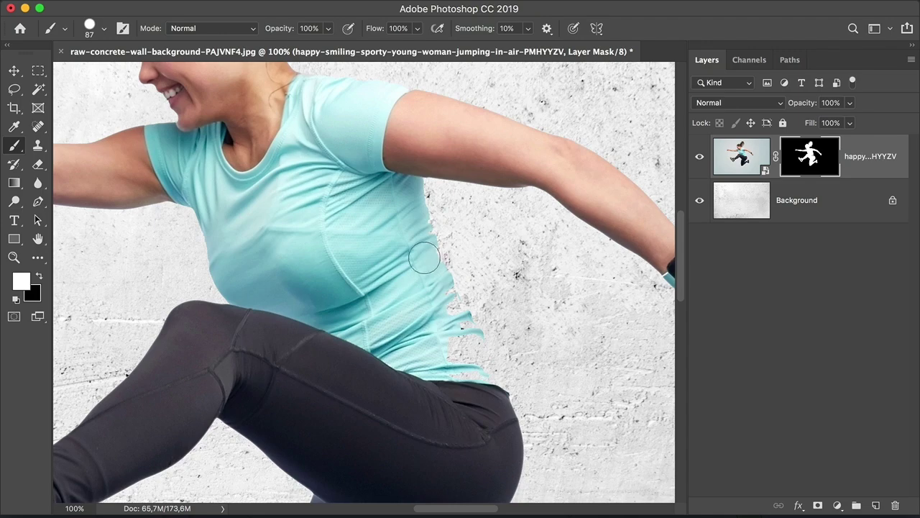
pyautogui.scroll(3, 518, 356)
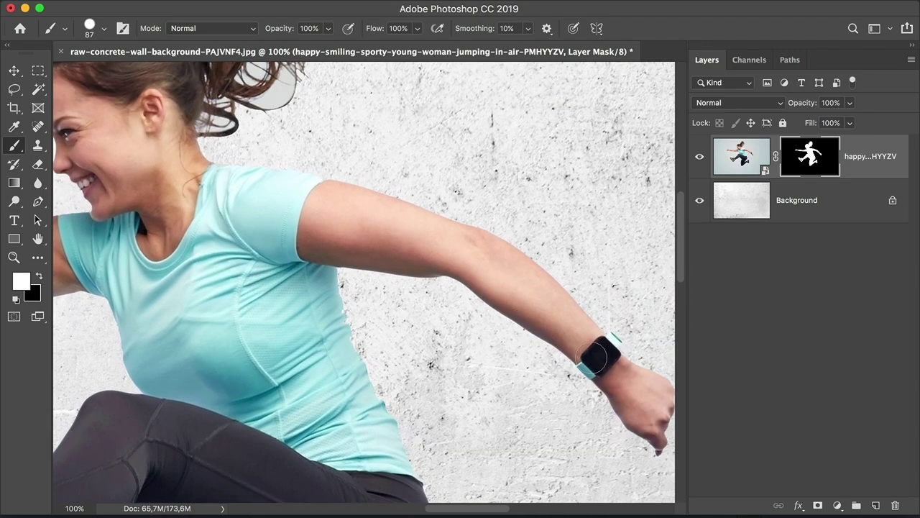
pyautogui.scroll(-10, 464, 388)
pyautogui.hscroll(10, 463, 388)
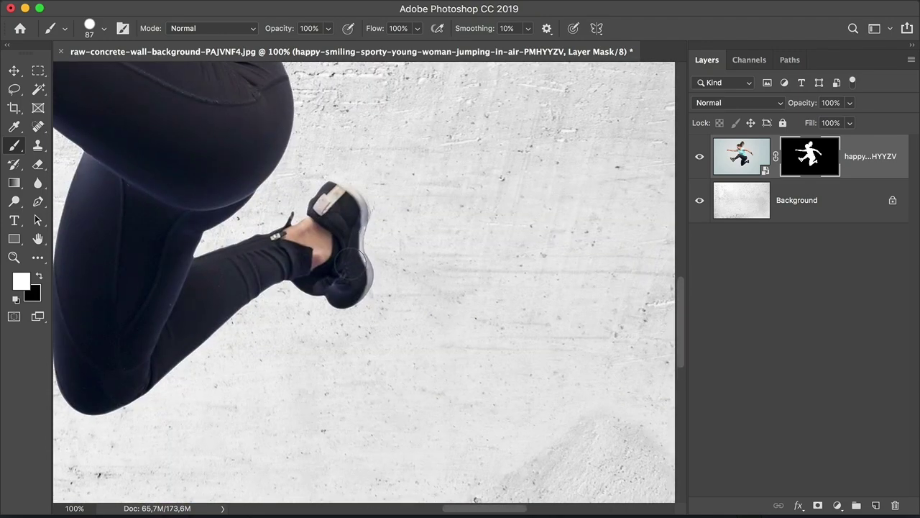
# Switch back to black and pan around the head and ponytail to check the edges.
pyautogui.press('x')
pyautogui.scroll(10, 351, 216)
pyautogui.hscroll(-5, 333, 261)
pyautogui.scroll(5, 575, 353)
pyautogui.hscroll(5, 503, 353)
pyautogui.scroll(1, 462, 353)
pyautogui.hscroll(1, 461, 353)
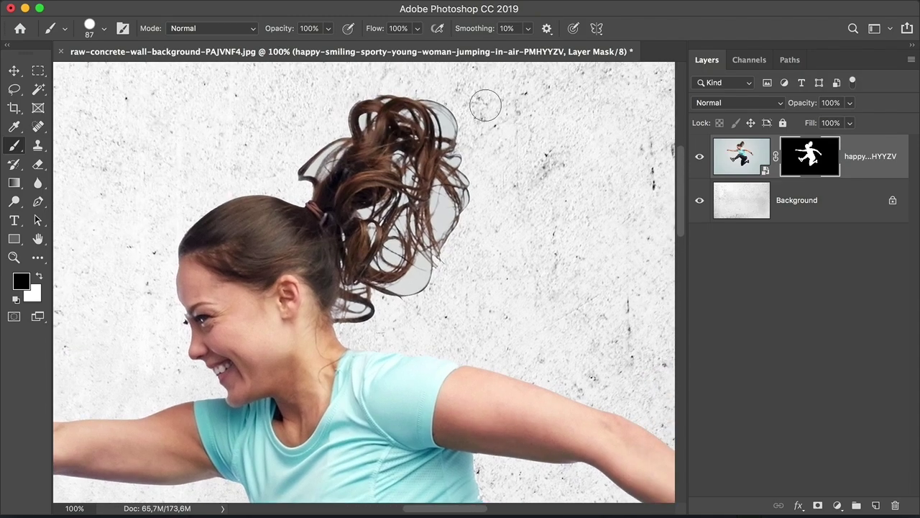
# Load the woman's mask as a selection, deselect it, and zoom out to the whole image.
pyautogui.press('w')
pyautogui.click(445, 126)
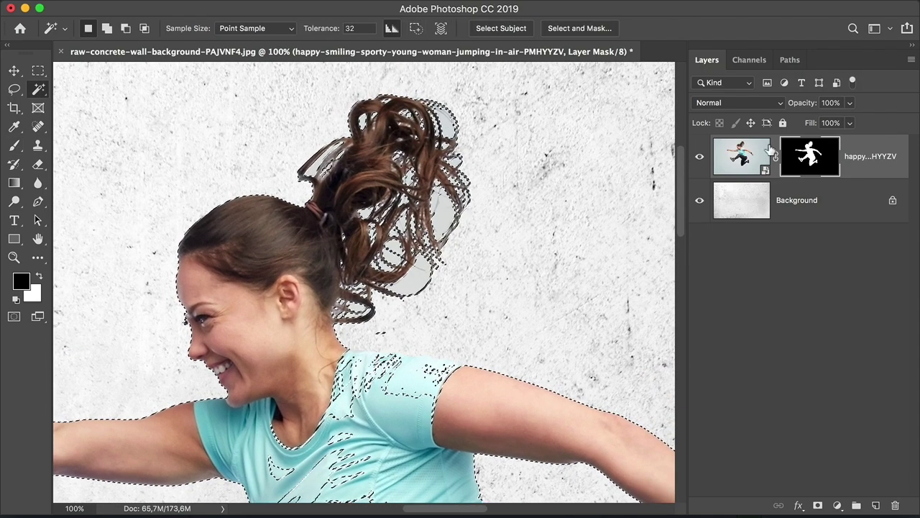
pyautogui.press('b')
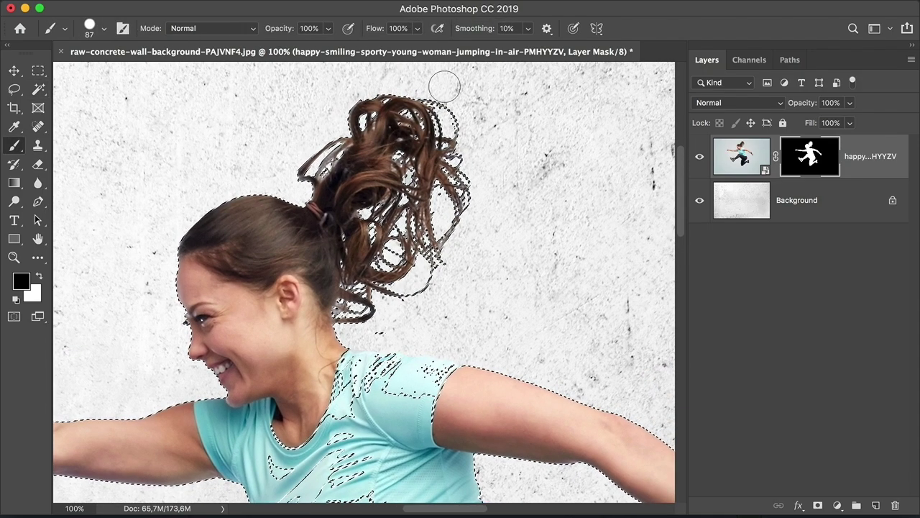
pyautogui.hotkey('ctrl', 'd')
pyautogui.press('z')
pyautogui.keyDown('alt'); pyautogui.click(544, 312); pyautogui.keyUp('alt')
pyautogui.keyDown('alt'); pyautogui.click(432, 306); pyautogui.keyUp('alt')
# Preview the mask as a red overlay, then hide it with black as the painting colour.
pyautogui.press('\\')
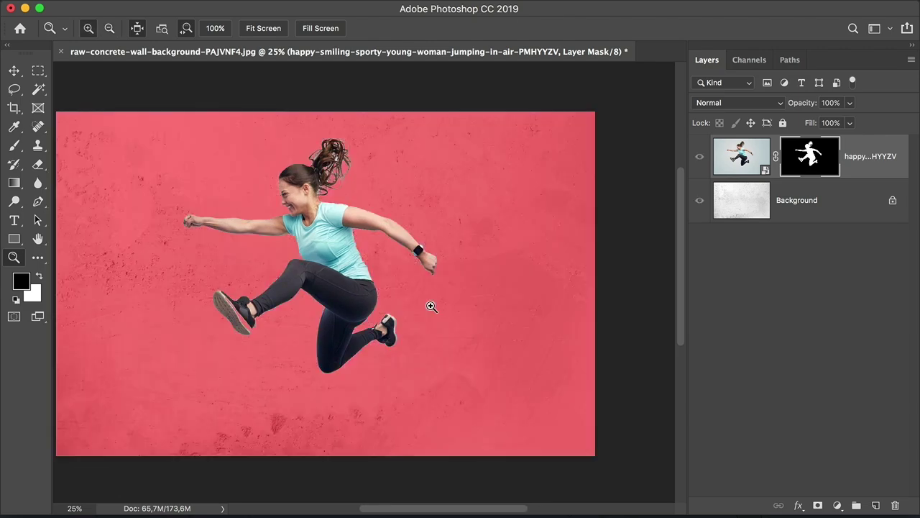
pyautogui.press('b')
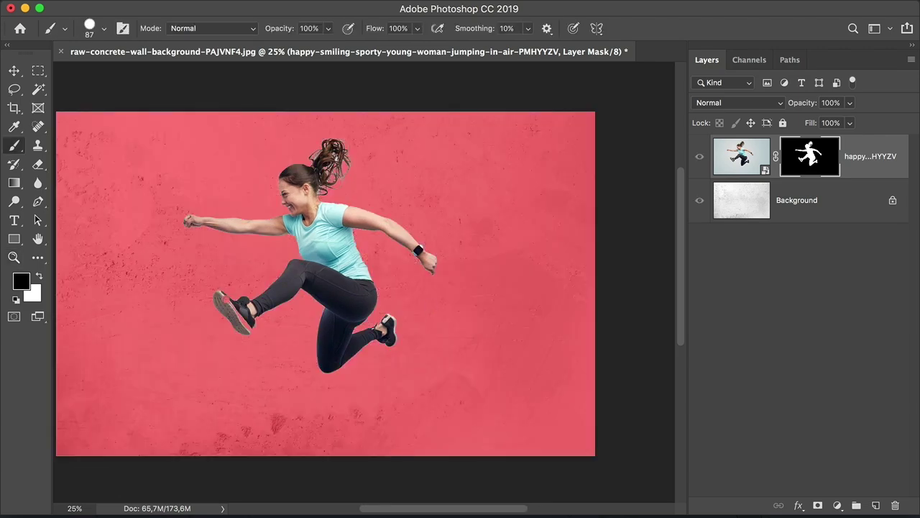
pyautogui.press('x')
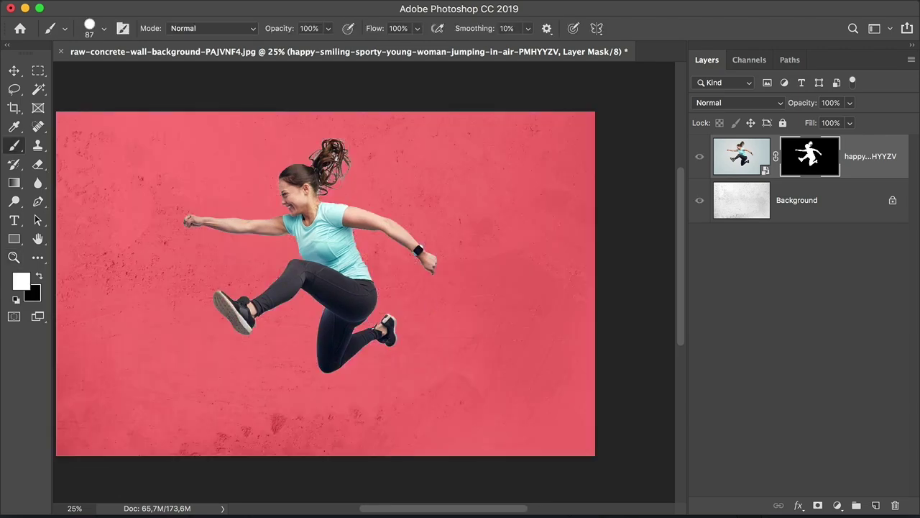
pyautogui.hscroll(2, 348, 294)
pyautogui.press('\\')
pyautogui.press('x')
pyautogui.hscroll(-3, 339, 294)
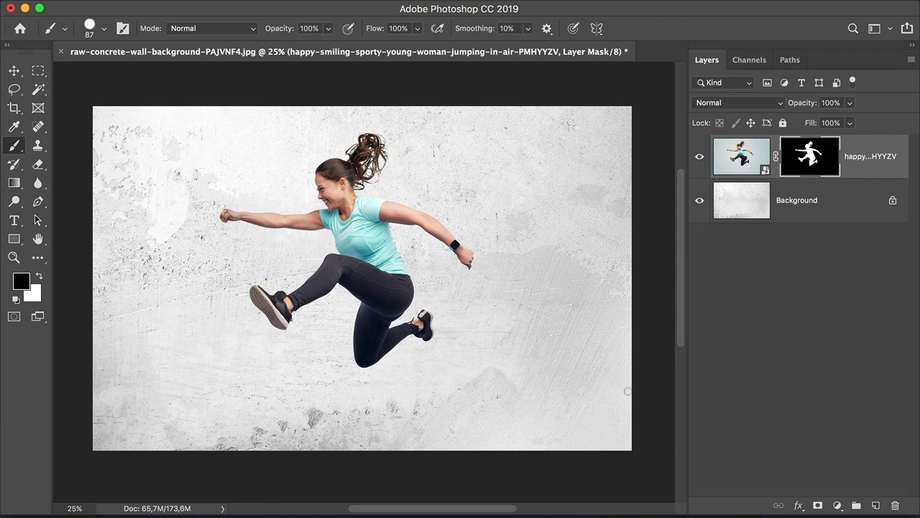
# Add a Hue/Saturation adjustment layer above the woman's photo with Hue set to -106.
pyautogui.press('super+2')
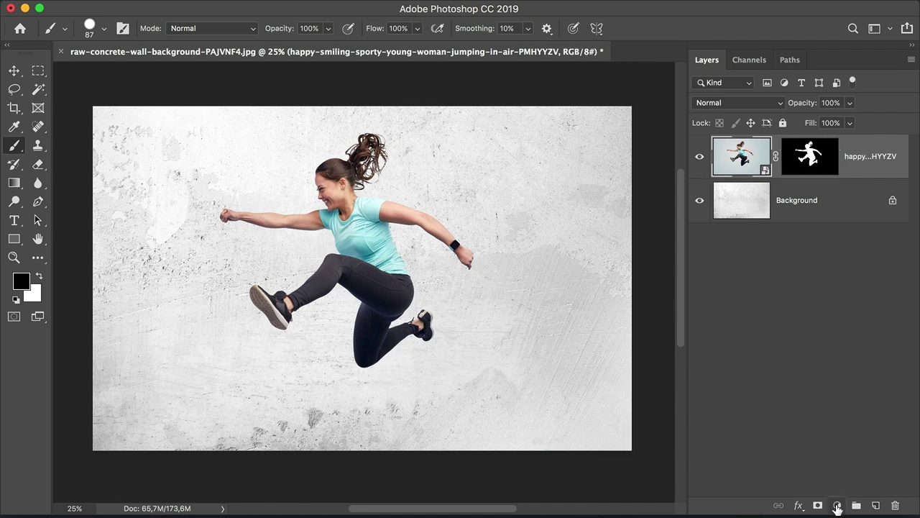
pyautogui.click(837, 506)
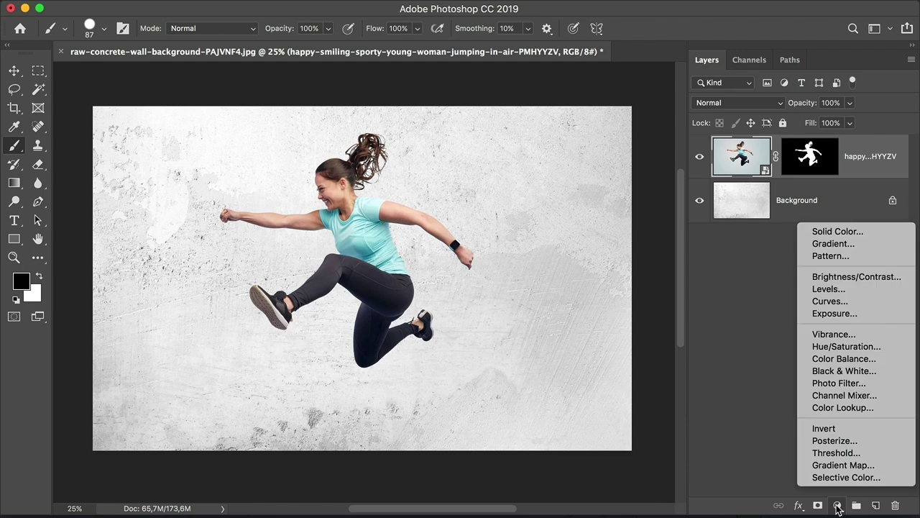
pyautogui.click(845, 348)
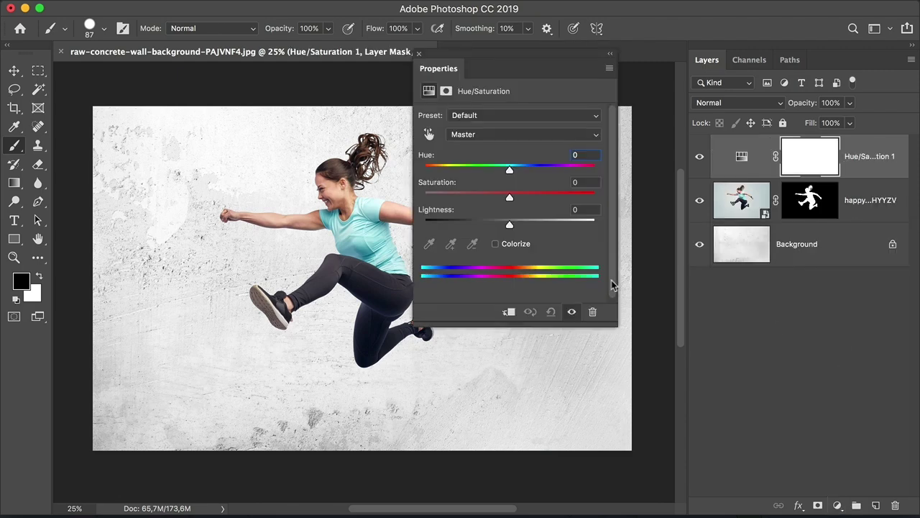
pyautogui.moveTo(474, 66); pyautogui.dragTo(551, 51)
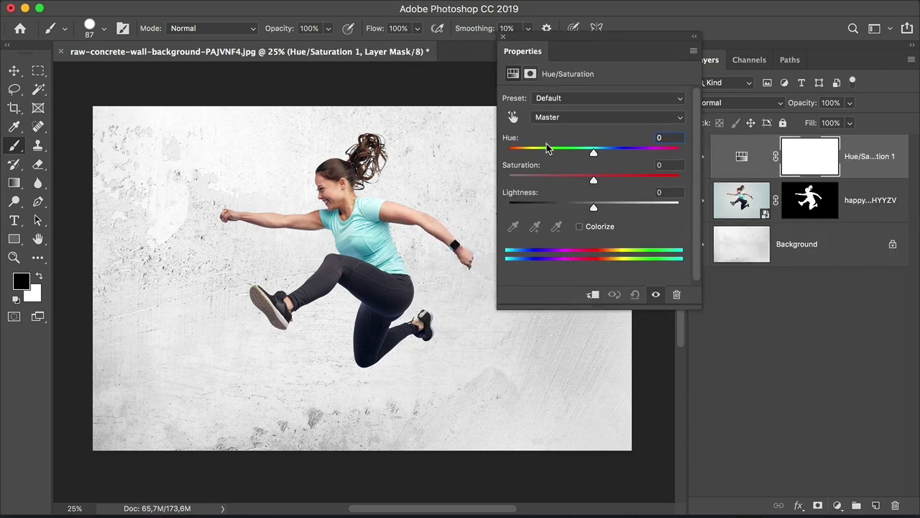
pyautogui.moveTo(593, 156); pyautogui.dragTo(534, 156)
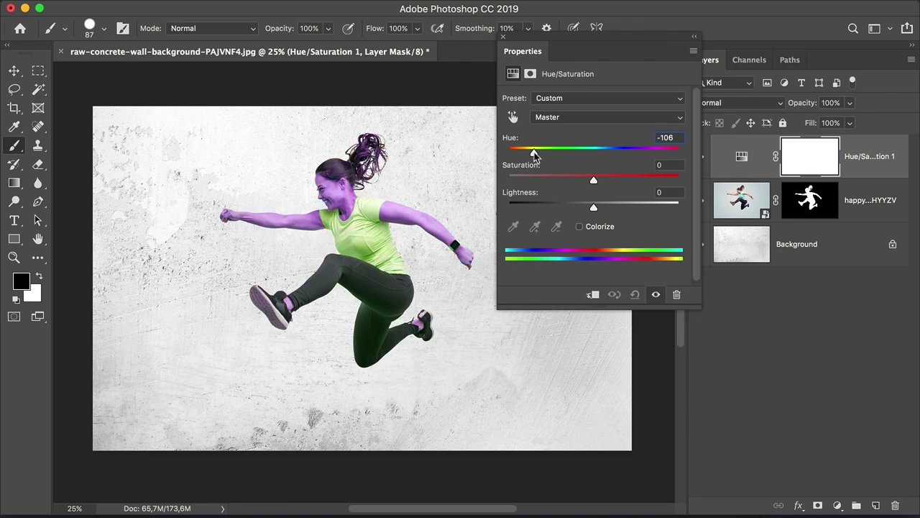
pyautogui.click(504, 36)
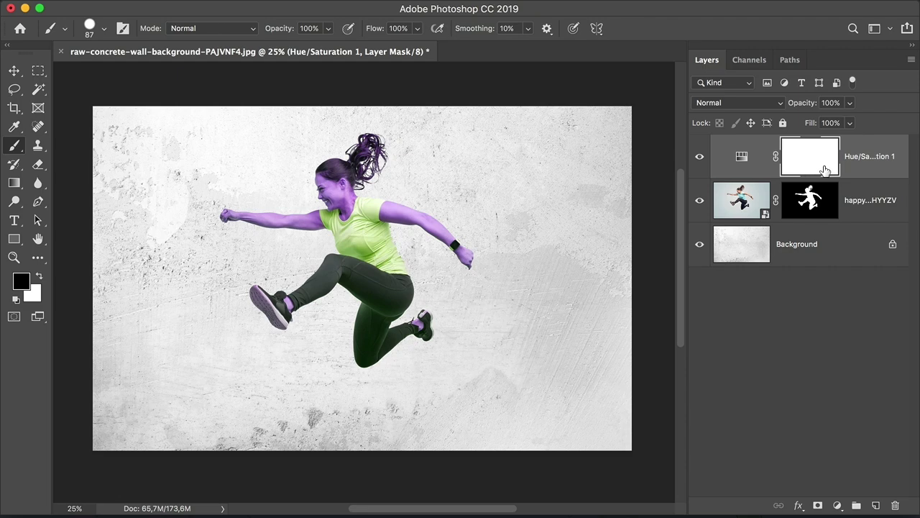
# Invert the Hue/Saturation mask and paint white to apply lime green to the shirt's side and chest.
pyautogui.press('super+i')
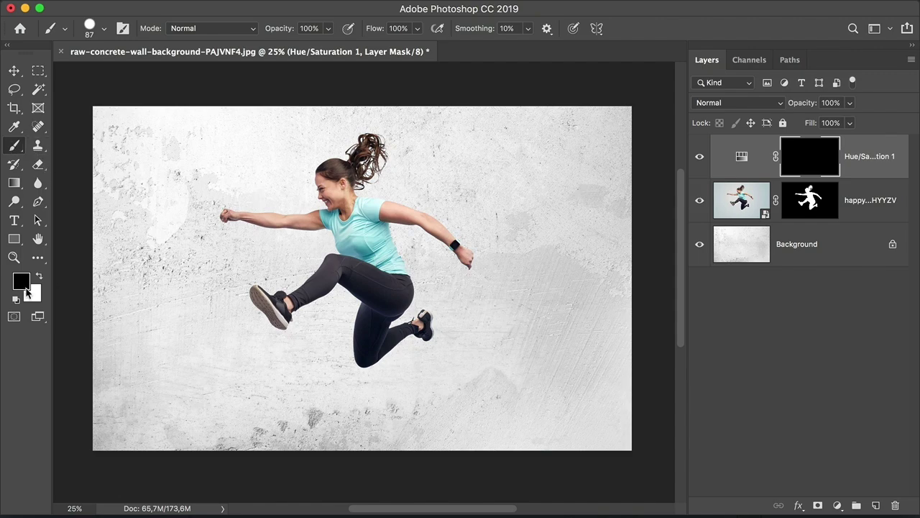
pyautogui.press('x')
pyautogui.click(338, 247)
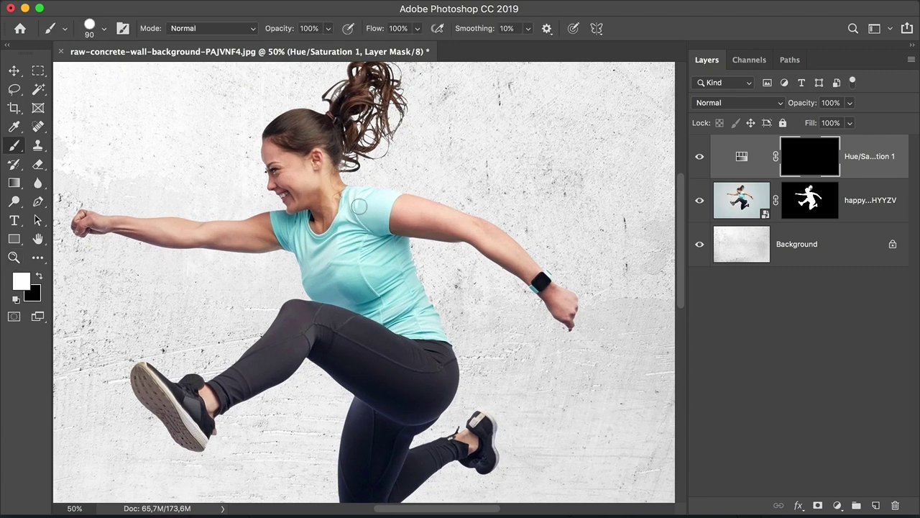
pyautogui.press(']')
pyautogui.press(']')
pyautogui.press(']')
pyautogui.press(']')
pyautogui.moveTo(359, 206)
pyautogui.mouseDown()
pyautogui.moveTo(380, 217)
pyautogui.moveTo(382, 203)
pyautogui.moveTo(349, 221)
pyautogui.moveTo(390, 256)
pyautogui.moveTo(353, 263)
pyautogui.moveTo(393, 305)
pyautogui.moveTo(299, 235)
pyautogui.moveTo(335, 247)
pyautogui.moveTo(355, 209)
pyautogui.moveTo(320, 233)
pyautogui.mouseUp()
pyautogui.keyDown('super'); pyautogui.click(331, 216); pyautogui.keyUp('super')
# With a smaller brush, extend the green recolour onto the shoulders and sleeve.
pyautogui.press('x')
pyautogui.press('[')
pyautogui.press('[')
pyautogui.press('[')
pyautogui.press('[')
pyautogui.press('[')
pyautogui.press('[')
pyautogui.press('[')
pyautogui.press('[')
pyautogui.press('[')
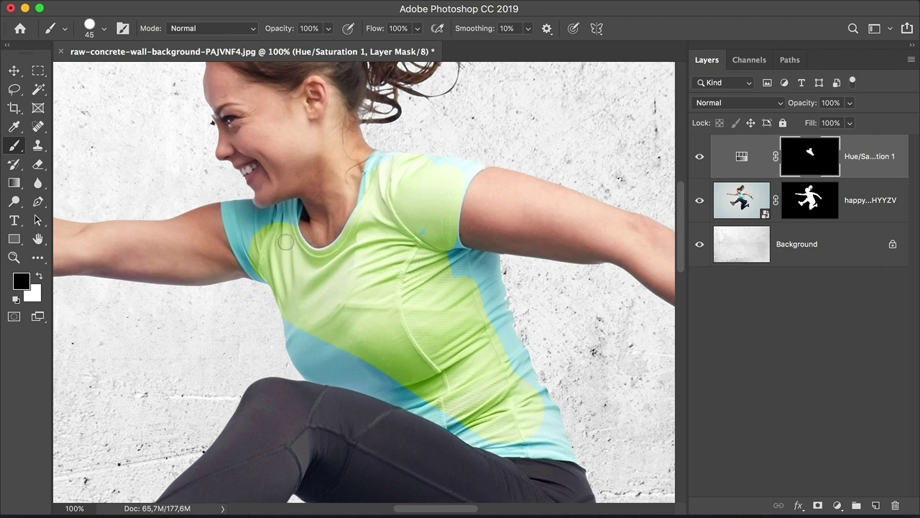
pyautogui.press('x')
pyautogui.moveTo(248, 228)
pyautogui.mouseDown()
pyautogui.moveTo(241, 245)
pyautogui.moveTo(255, 270)
pyautogui.moveTo(262, 216)
pyautogui.moveTo(288, 214)
pyautogui.moveTo(248, 225)
pyautogui.mouseUp()
pyautogui.moveTo(380, 162)
pyautogui.mouseDown()
pyautogui.moveTo(476, 257)
pyautogui.moveTo(493, 317)
pyautogui.moveTo(476, 288)
pyautogui.moveTo(537, 439)
pyautogui.moveTo(298, 319)
pyautogui.moveTo(339, 373)
pyautogui.moveTo(501, 439)
pyautogui.moveTo(554, 442)
pyautogui.moveTo(484, 270)
pyautogui.moveTo(499, 313)
pyautogui.mouseUp()
# Check the mask as a red overlay and paint out the fringe under the left sleeve.
pyautogui.press('\\')
pyautogui.press(']')
pyautogui.press(']')
pyautogui.press(']')
pyautogui.press(']')
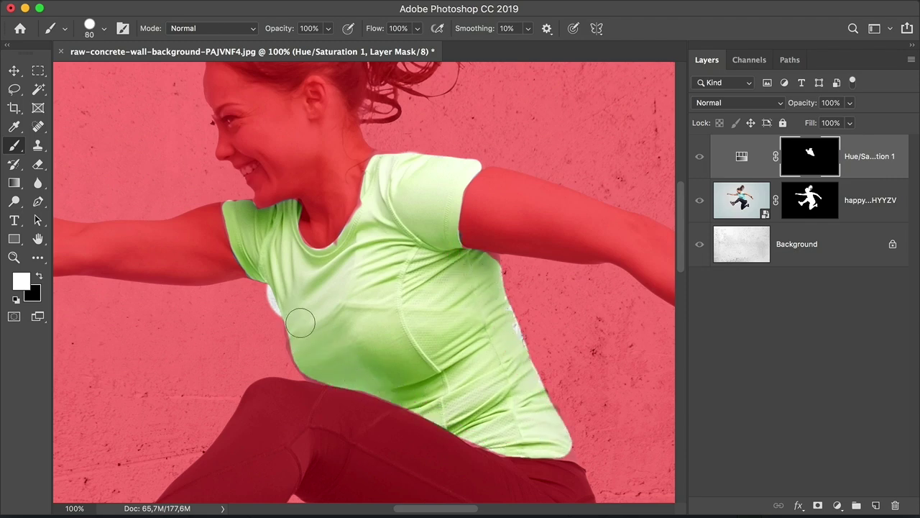
pyautogui.press('x')
pyautogui.moveTo(280, 298)
pyautogui.mouseDown()
pyautogui.moveTo(262, 306)
pyautogui.moveTo(270, 319)
pyautogui.moveTo(366, 371)
pyautogui.moveTo(380, 273)
pyautogui.mouseUp()
pyautogui.press('x')
pyautogui.press('\\')
# Zoom in on the shirt hem and refine the mask's lower edge with a smaller brush.
pyautogui.press('h')
pyautogui.press('super+equal')
pyautogui.press('[')
pyautogui.press('[')
pyautogui.press('[')
pyautogui.press('[')
pyautogui.press('[')
pyautogui.scroll(10, 510, 370)
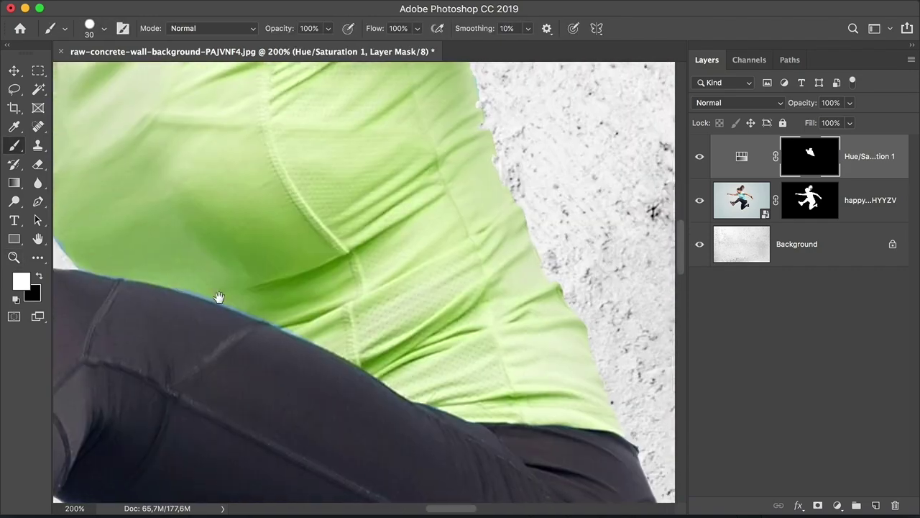
pyautogui.hscroll(-5, 271, 183)
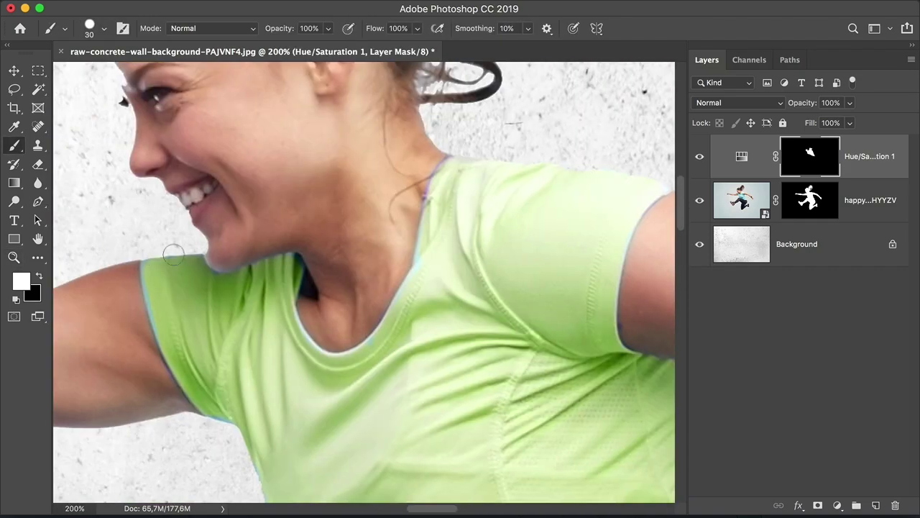
pyautogui.hscroll(3, 395, 276)
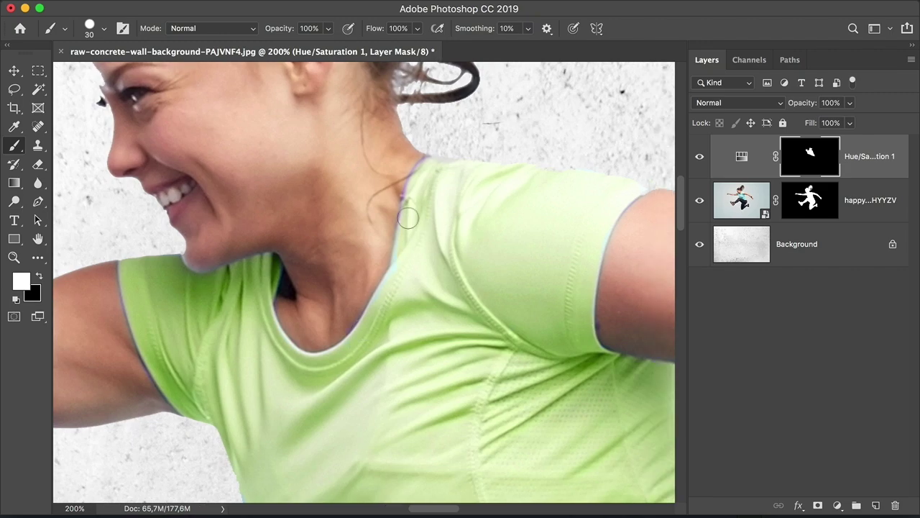
pyautogui.scroll(-3, 408, 218)
pyautogui.press('x')
pyautogui.moveTo(540, 319); pyautogui.dragTo(376, 198)
pyautogui.press('x')
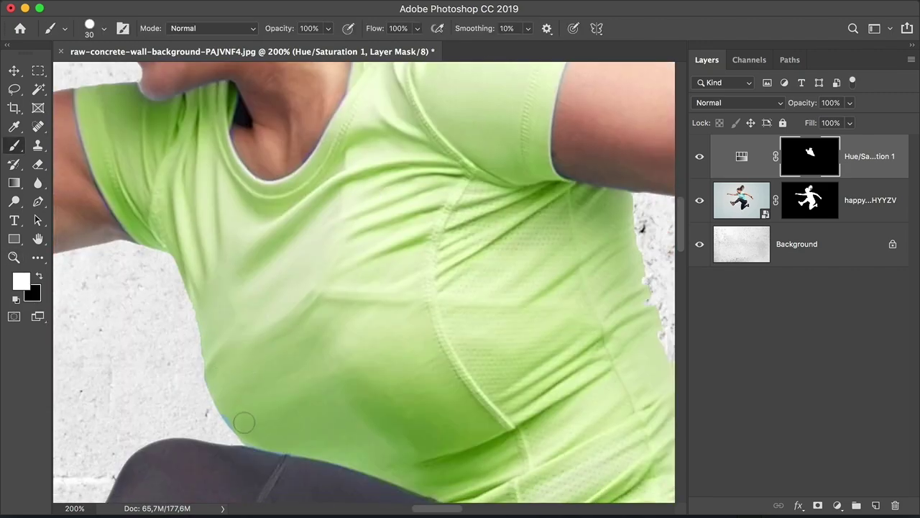
# Fit the composite in the window and toggle the Hue/Saturation layer to compare the shirt.
pyautogui.press('super+0')
pyautogui.press('super+minus')
pyautogui.press('v')
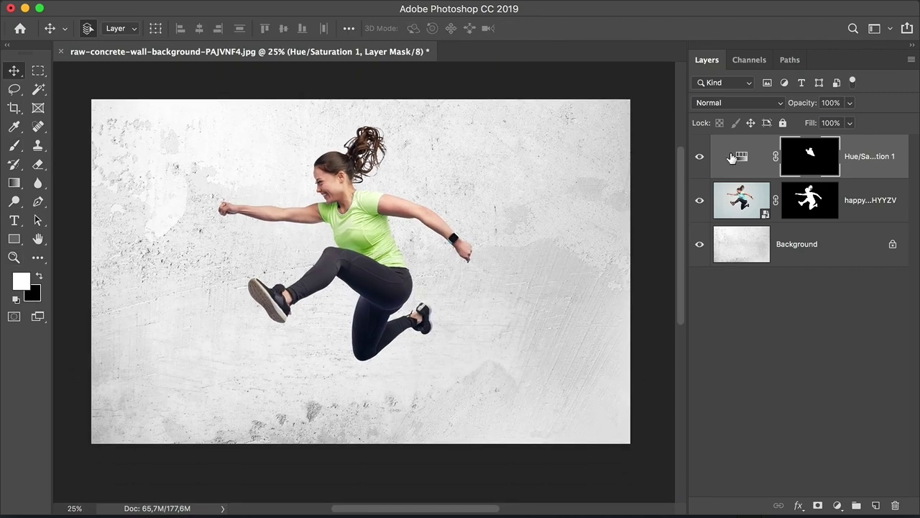
pyautogui.click(699, 157)
pyautogui.click(700, 158)
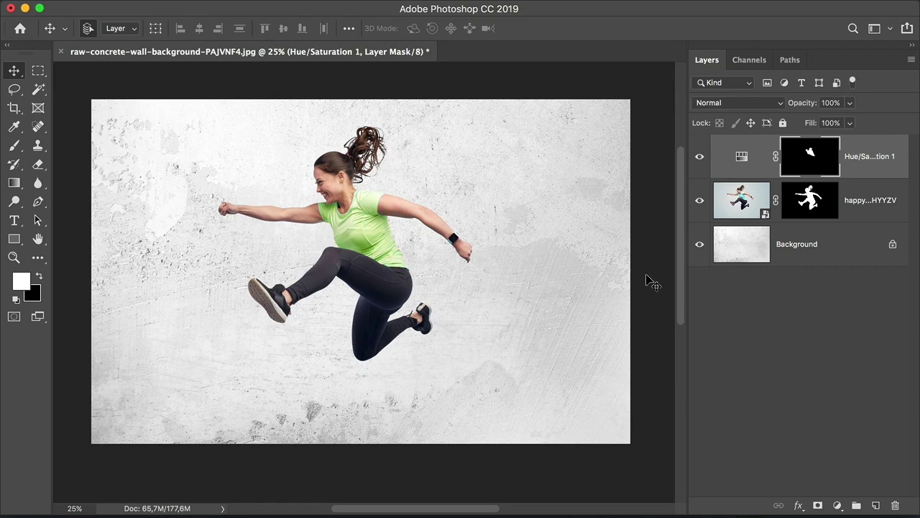